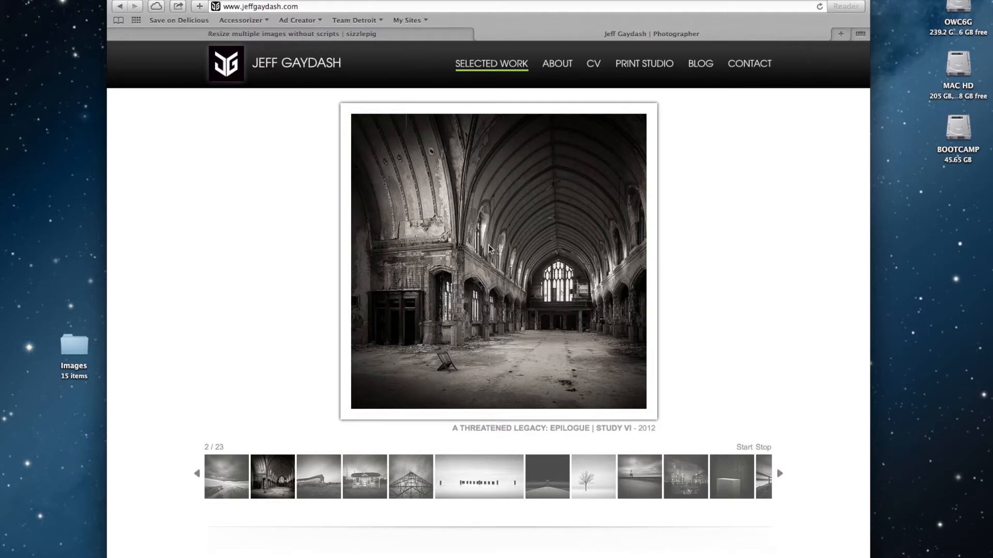
# - Browse several photographs in the Selected Work gallery of the Jeff Gaydash photography website
pyautogui.click(683, 481)
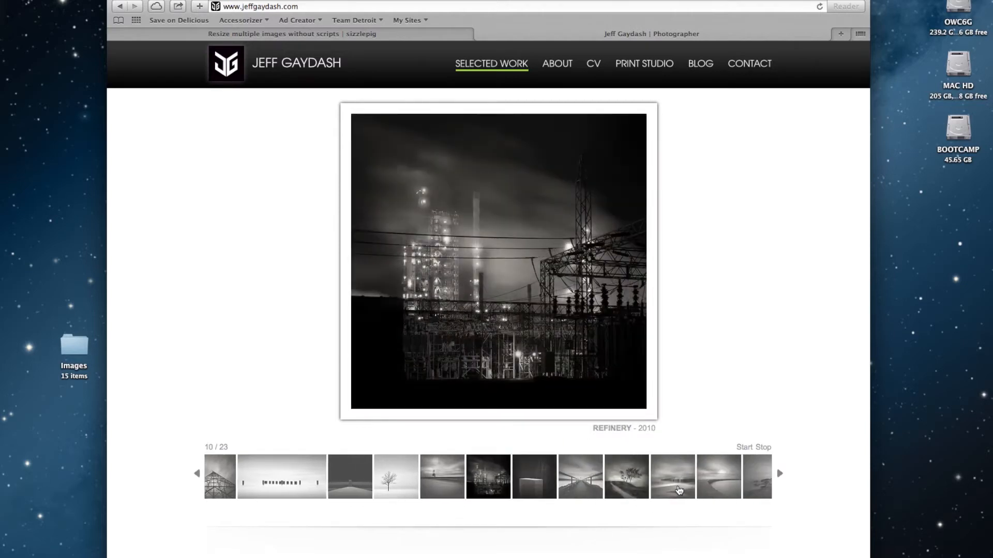
pyautogui.click(549, 490)
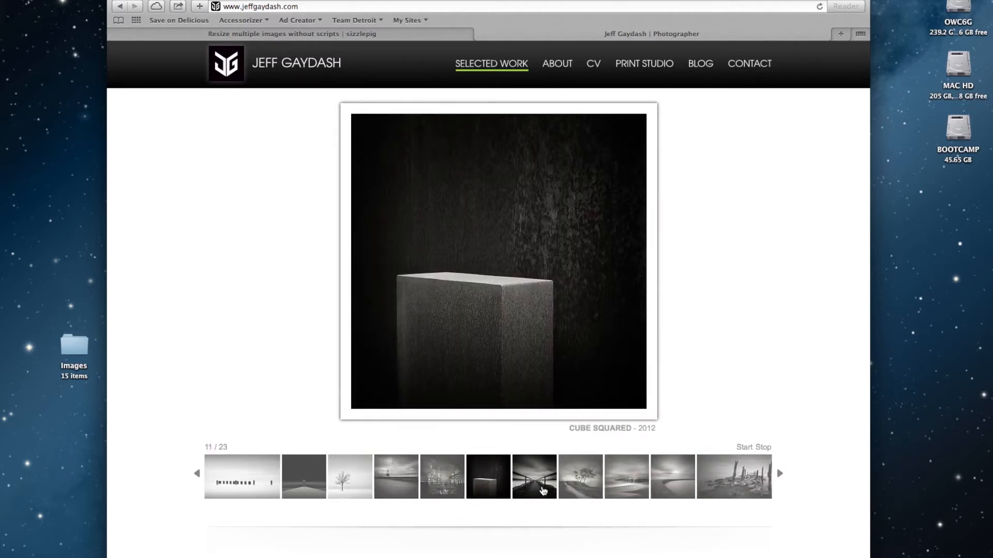
pyautogui.click(569, 491)
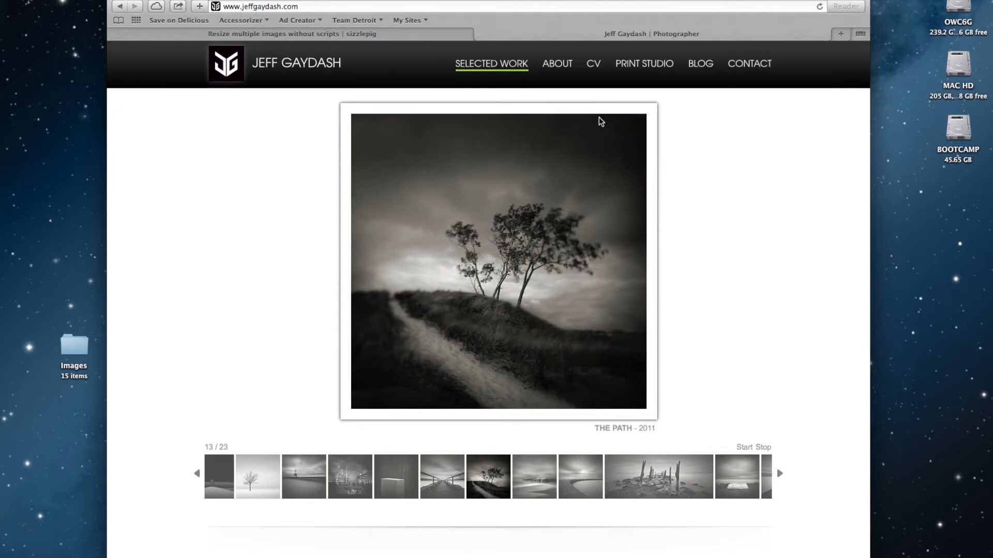
pyautogui.click(364, 492)
pyautogui.click(279, 476)
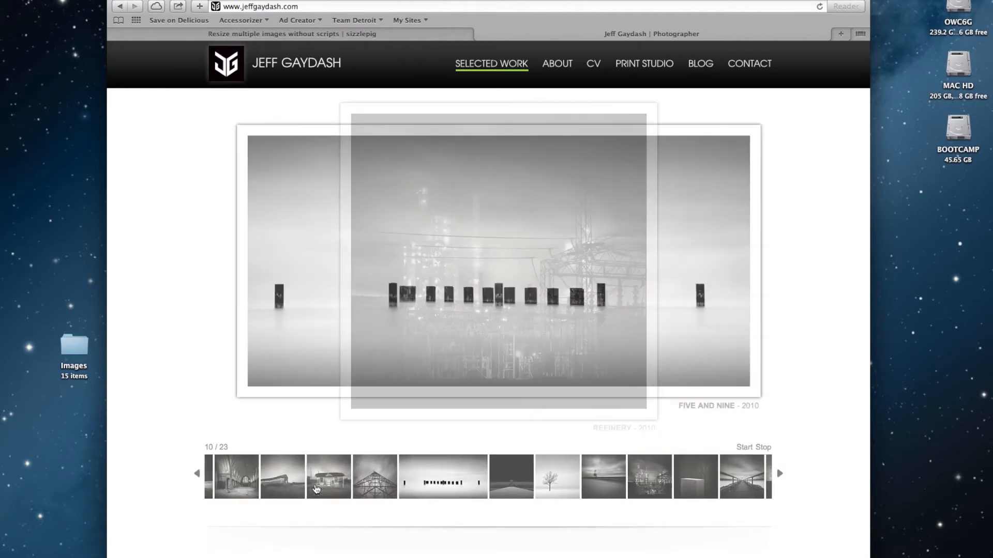
pyautogui.click(377, 477)
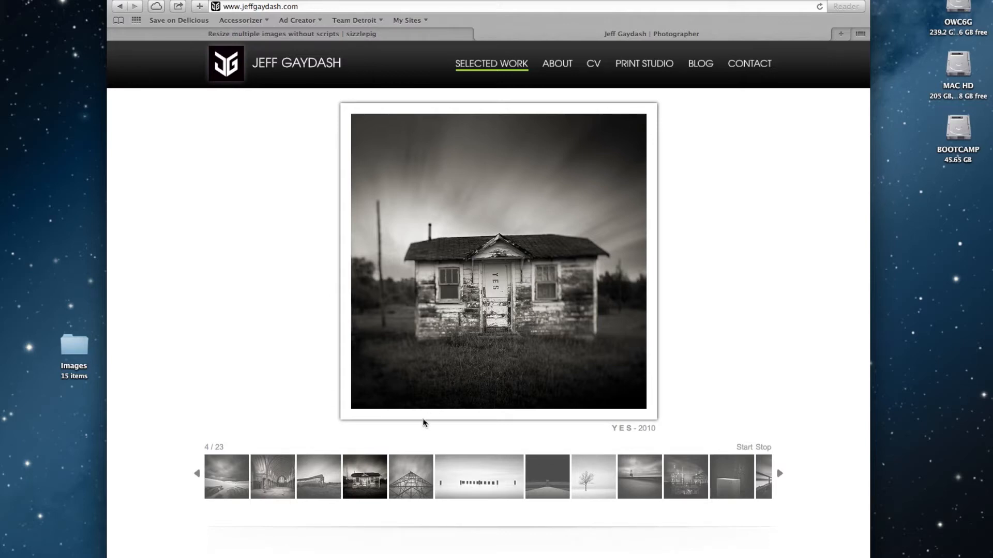
pyautogui.click(335, 480)
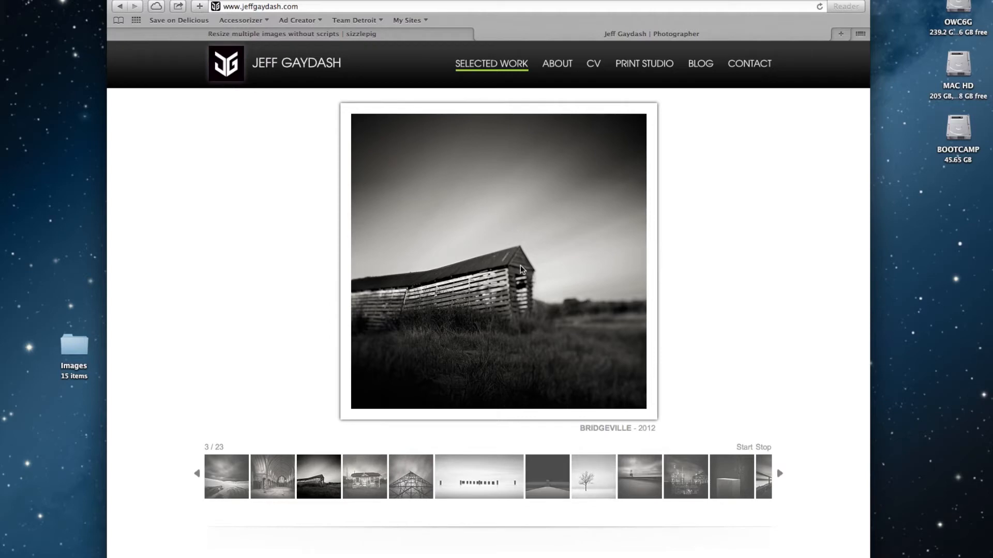
pyautogui.click(670, 478)
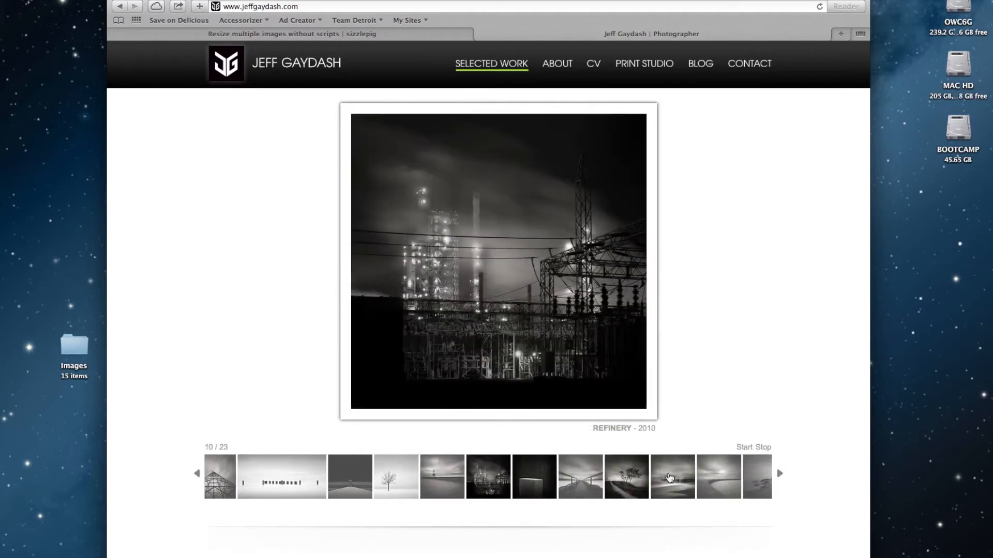
# - Switch to the sizzlepig site, sign in with the saved account credentials and start creating a new project
pyautogui.click(409, 33)
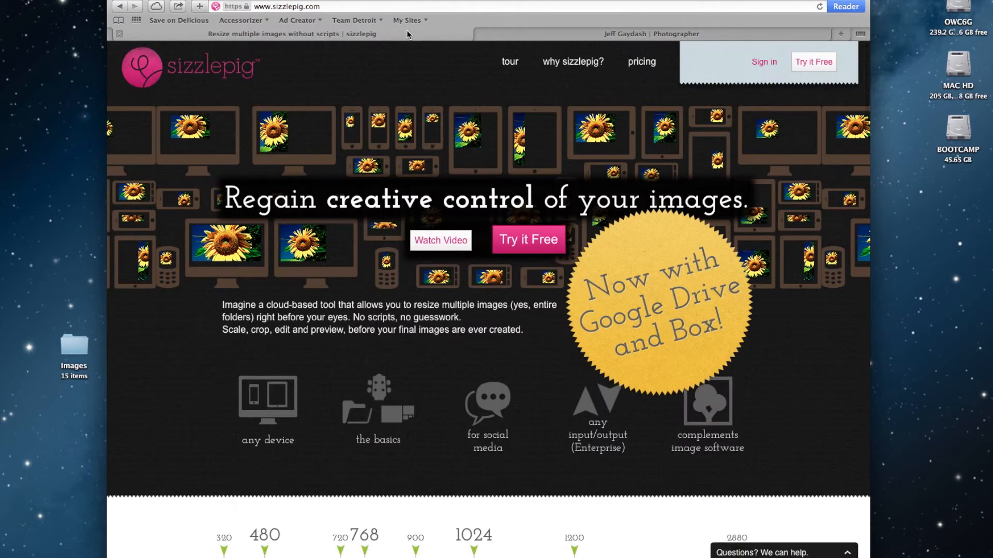
pyautogui.click(764, 62)
pyautogui.click(743, 134)
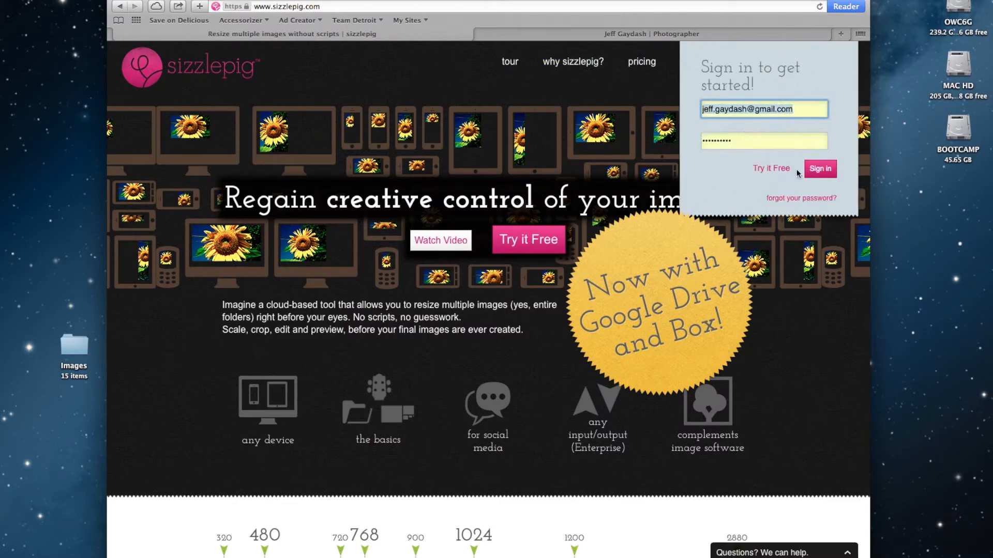
pyautogui.click(819, 169)
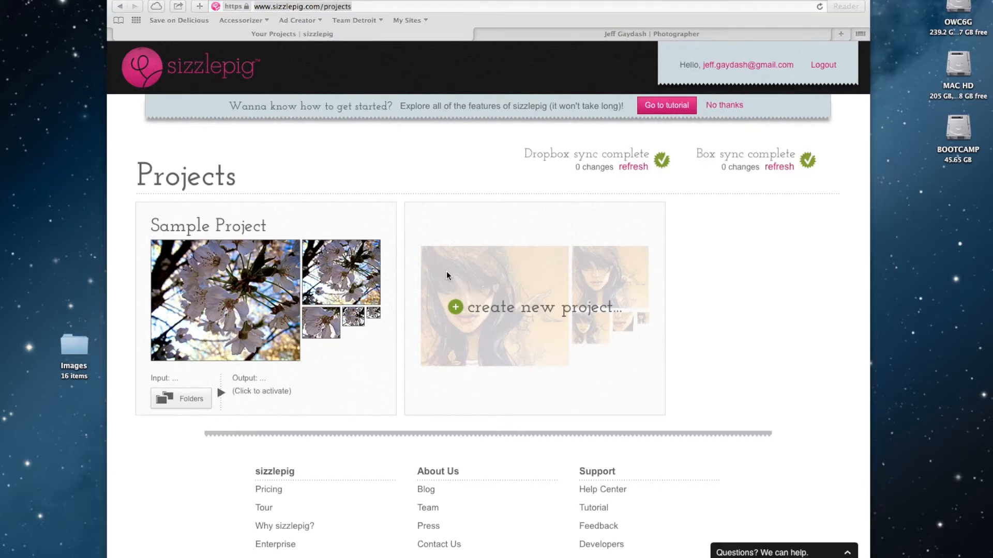
pyautogui.click(455, 306)
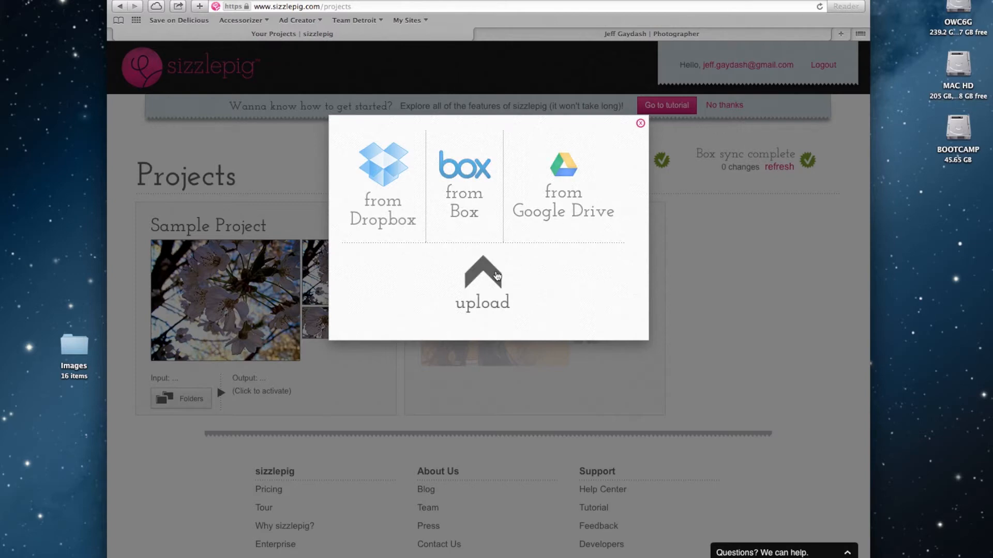
# - Switch to Finder and examine the SizzlePig-In source images and the SizzlePig-Out folder in the Box documents
pyautogui.press('super+Tab')
pyautogui.press('super+Tab')
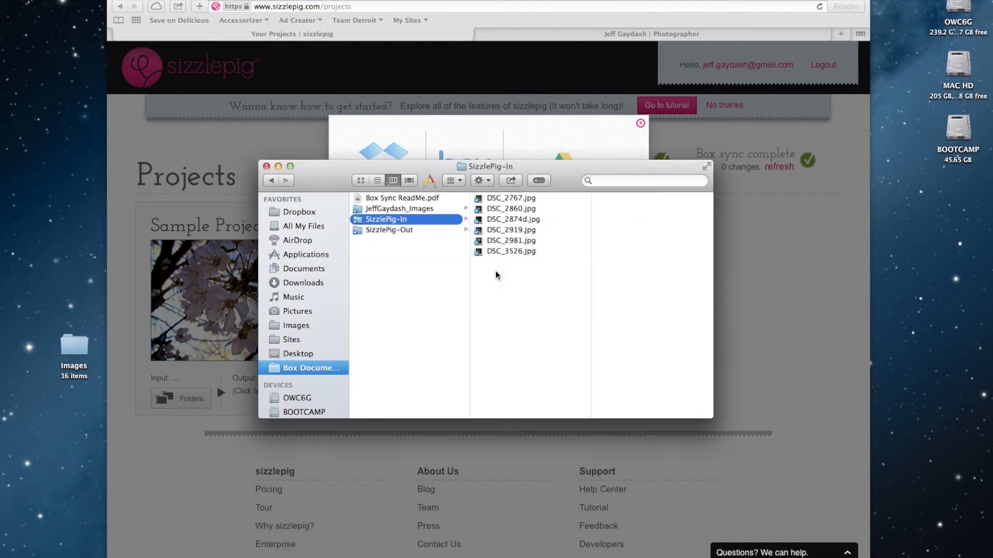
pyautogui.click(405, 230)
pyautogui.click(404, 220)
pyautogui.click(523, 198)
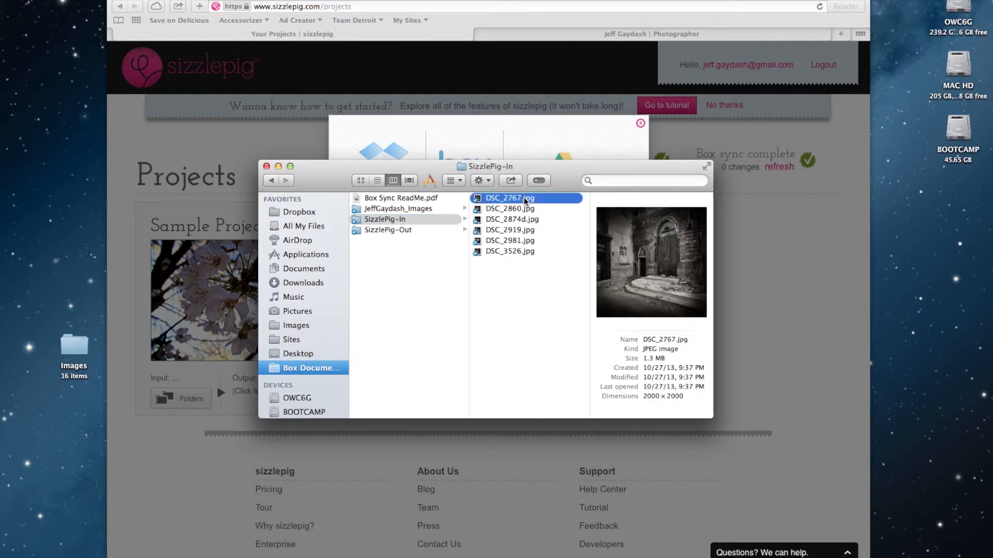
pyautogui.click(524, 209)
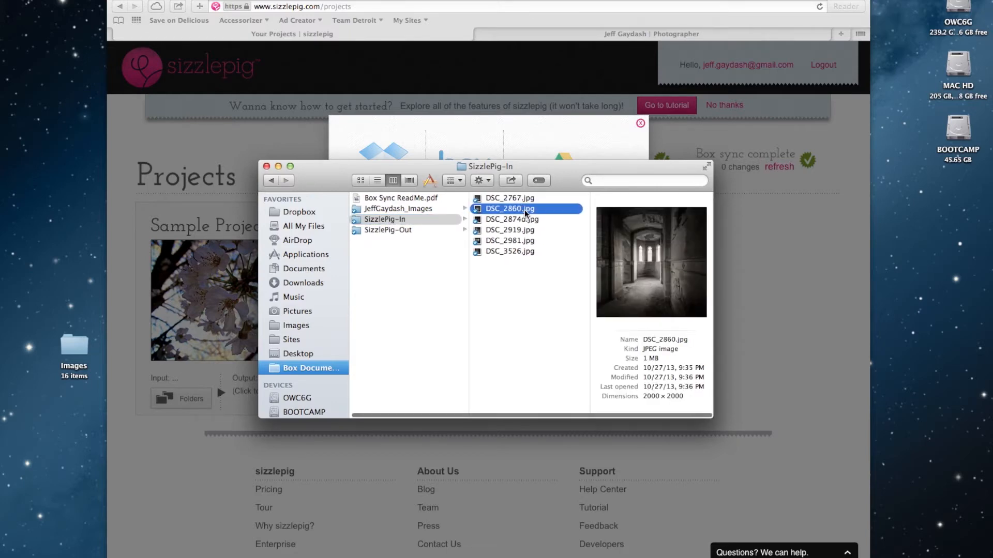
pyautogui.click(403, 219)
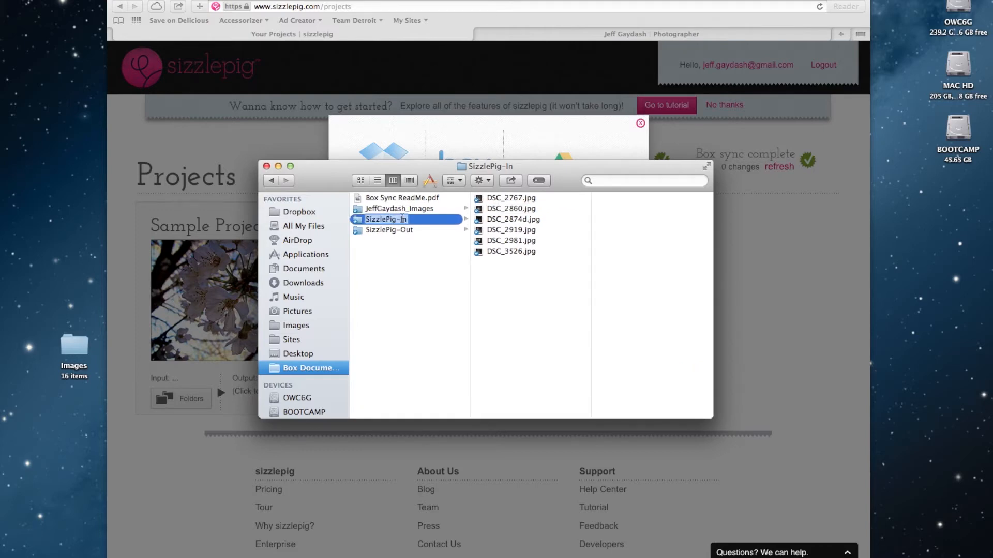
pyautogui.click(391, 231)
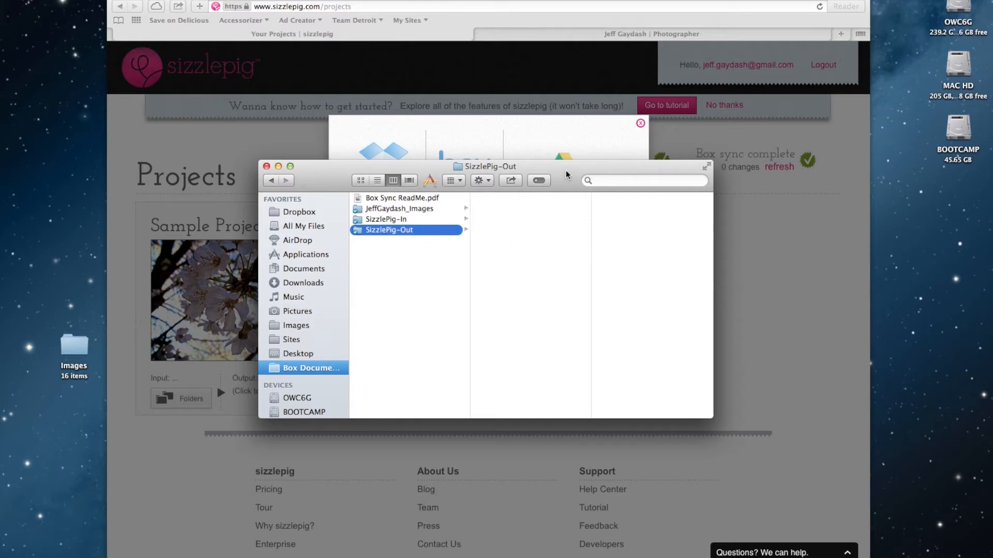
pyautogui.moveTo(566, 175); pyautogui.dragTo(568, 181)
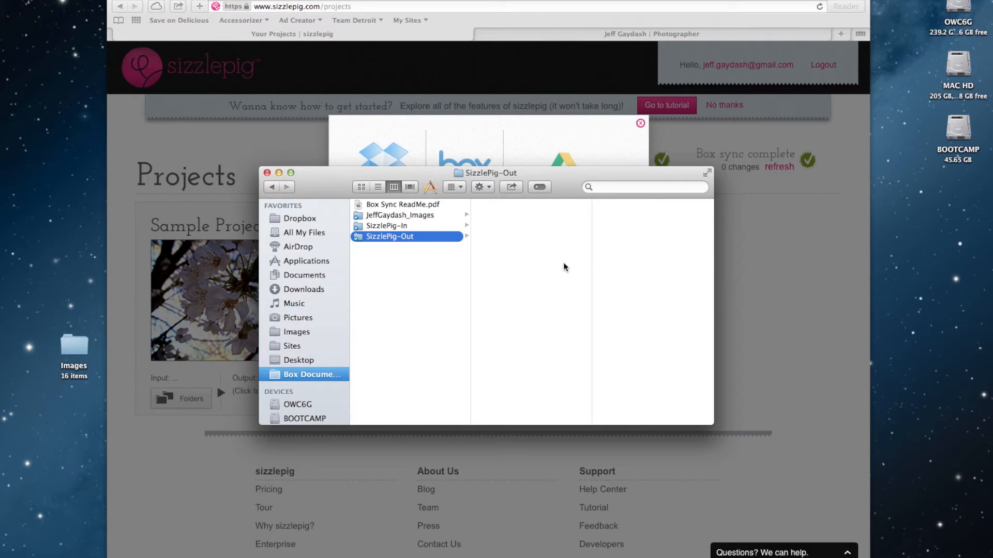
# - Return to the sizzlepig page, choose Box as the new project's source and name the project "Website Gallery"
pyautogui.click(576, 126)
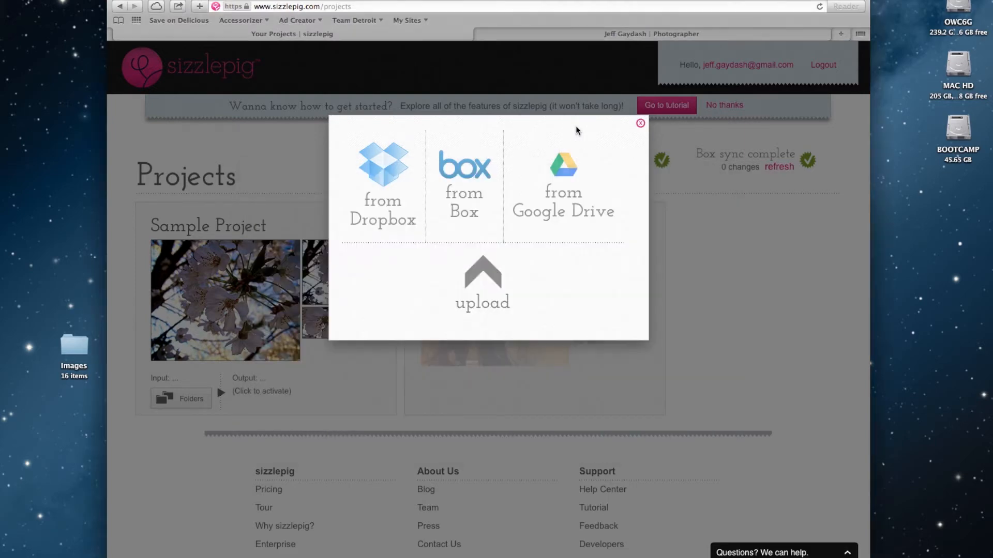
pyautogui.click(471, 179)
pyautogui.click(465, 174)
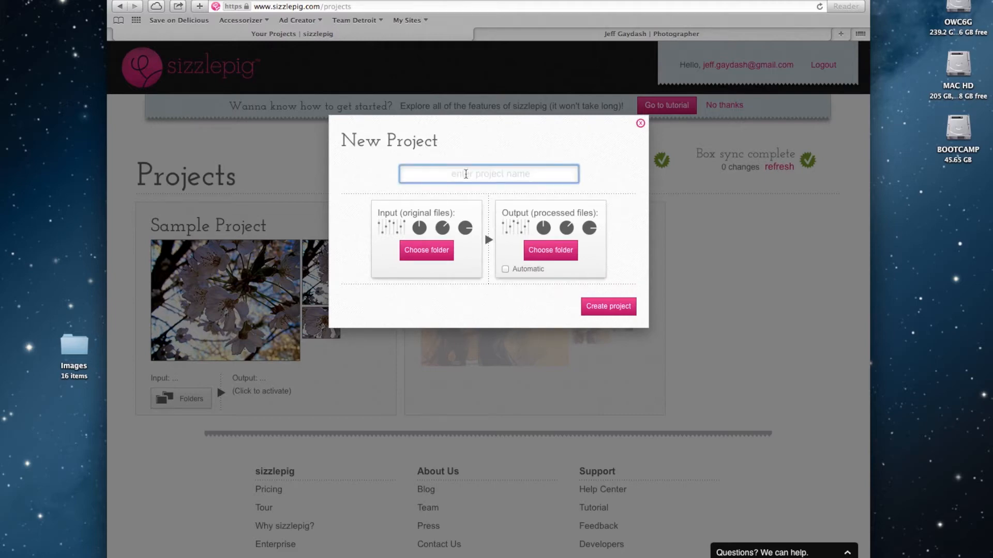
pyautogui.write('Website Gallery')
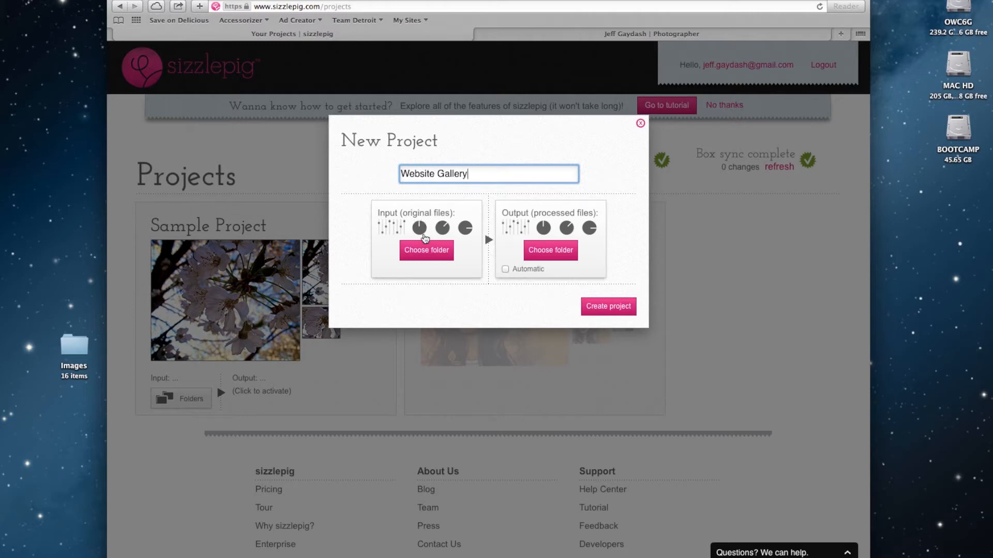
# - Set SizzlePig-In as the project's input folder for the original files
pyautogui.click(420, 251)
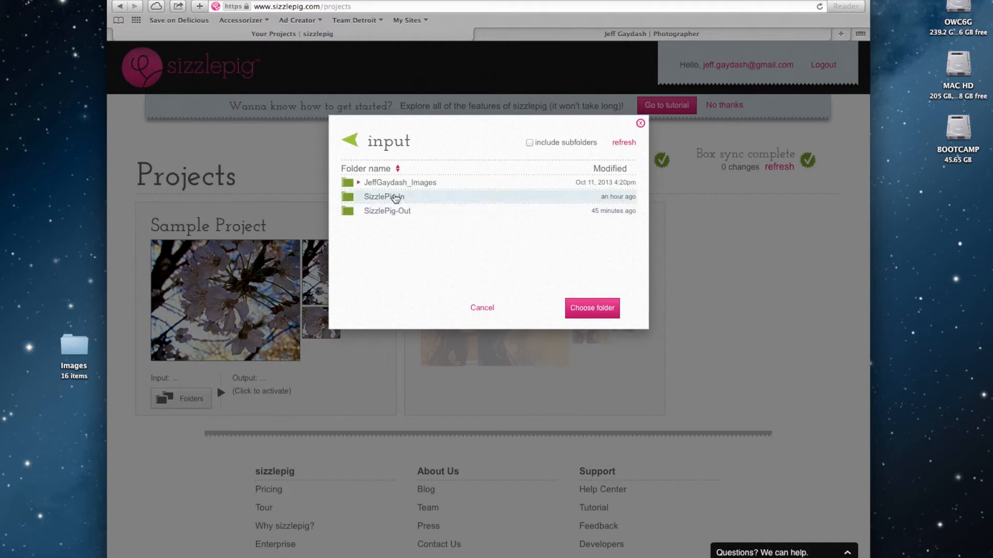
pyautogui.click(429, 202)
pyautogui.click(588, 309)
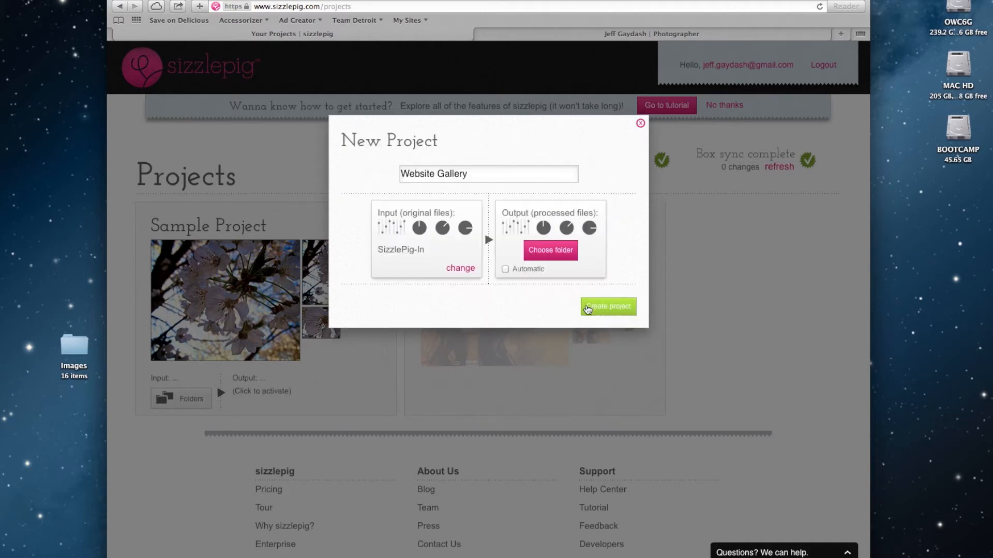
# - Set SizzlePig-Out as the output folder for the processed files and create the project
pyautogui.click(558, 251)
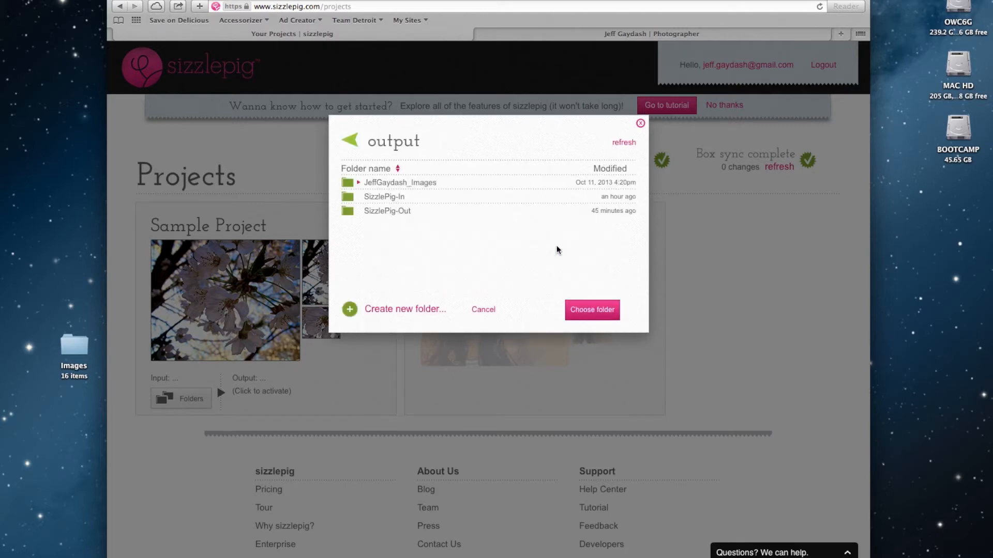
pyautogui.click(393, 211)
pyautogui.click(589, 310)
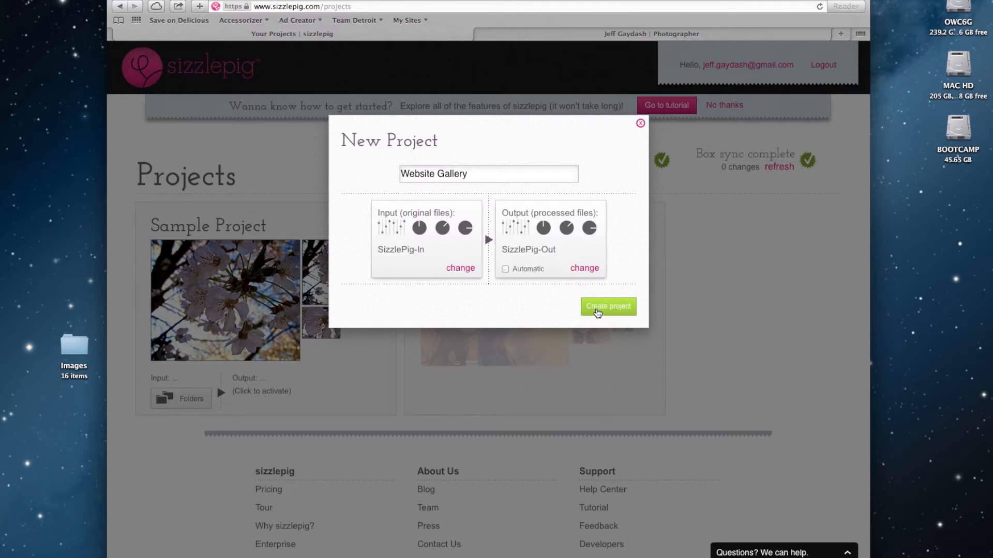
pyautogui.click(607, 308)
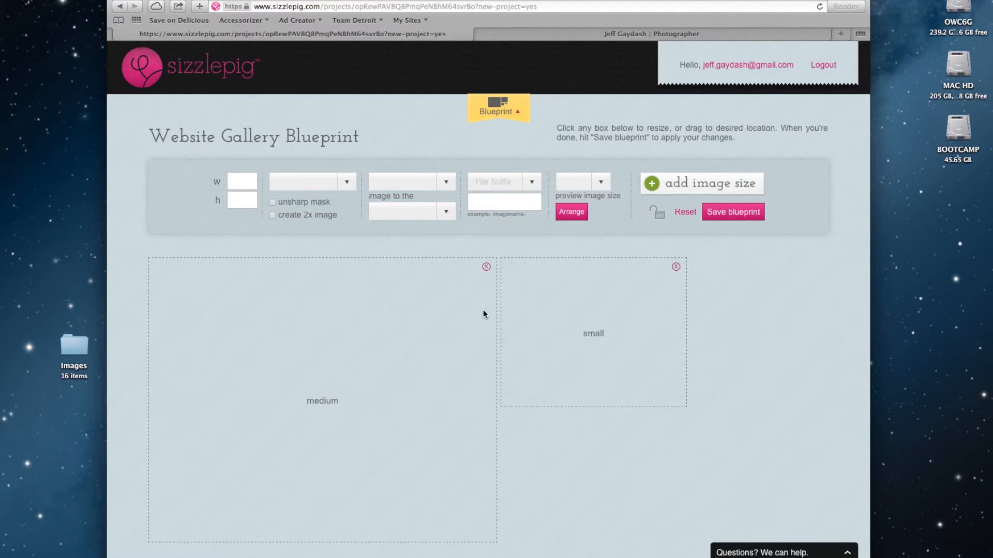
# - Resize the medium image box in the blueprint to 500 wide by 500 high
pyautogui.click(377, 321)
pyautogui.doubleClick(236, 182)
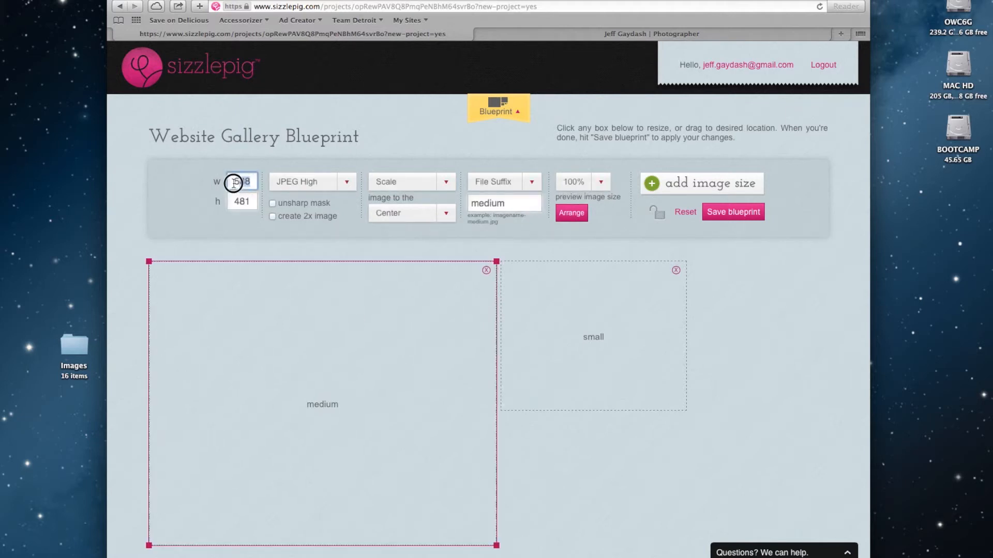
pyautogui.write('500')
pyautogui.press('Tab')
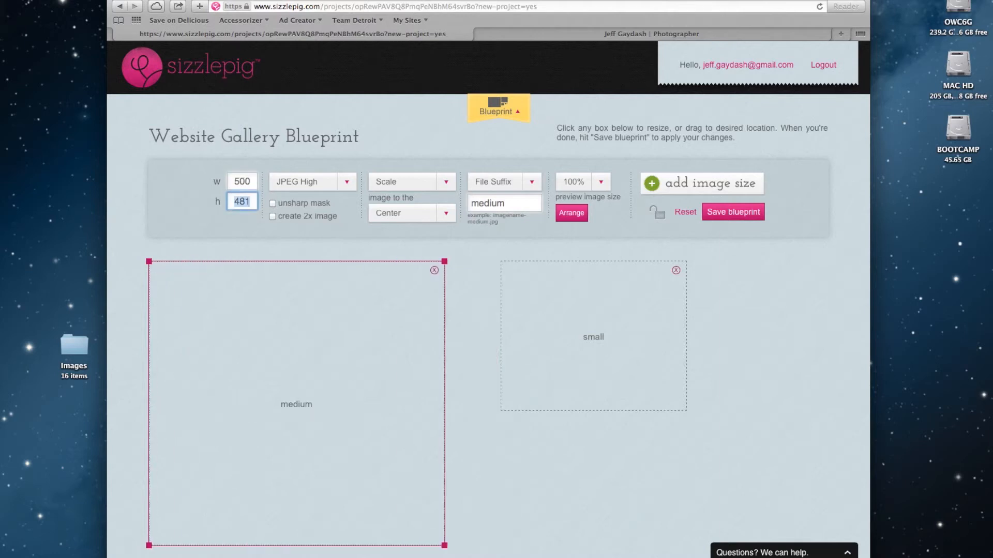
pyautogui.write('500')
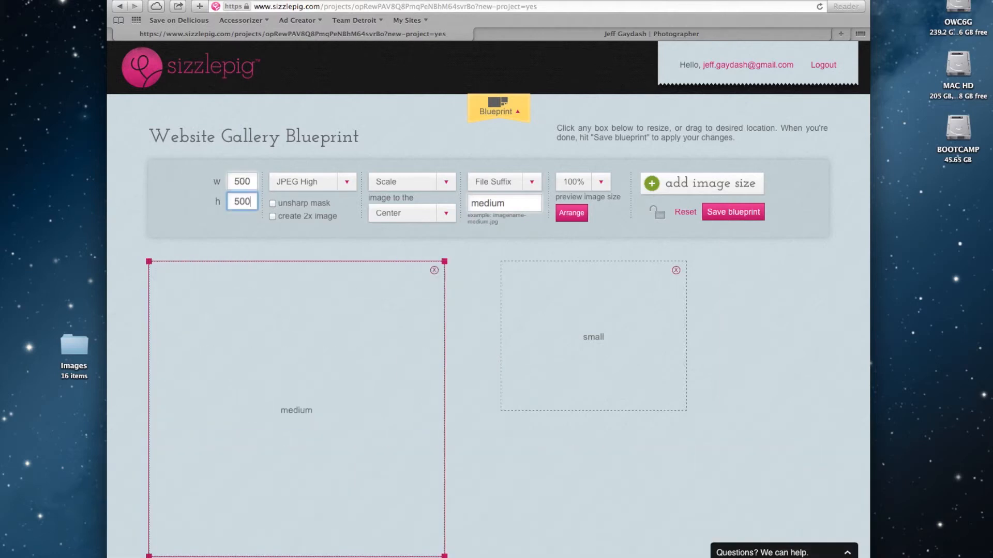
# - Configure the medium image as JPEG High with unsharp mask enabled, using the Scale resize option
pyautogui.click(347, 184)
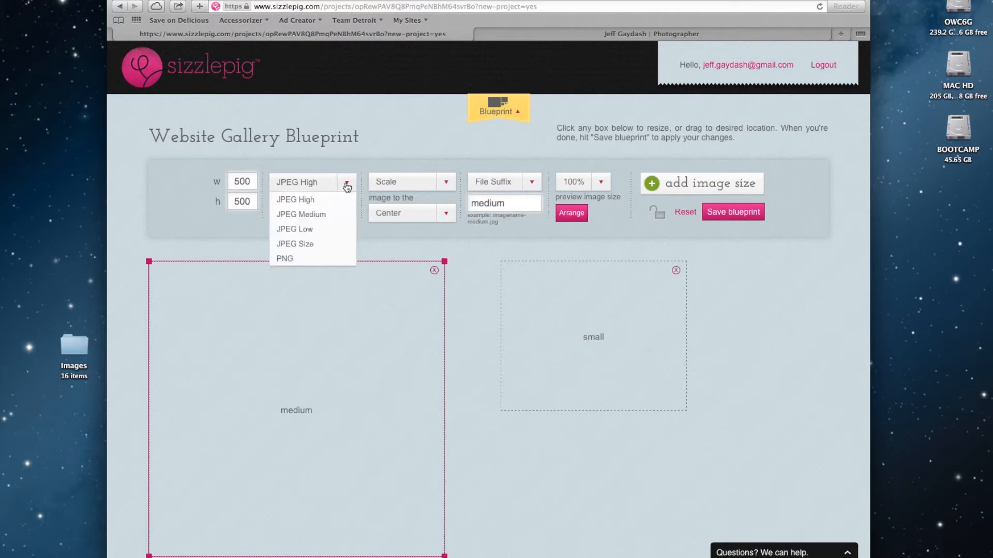
pyautogui.click(310, 199)
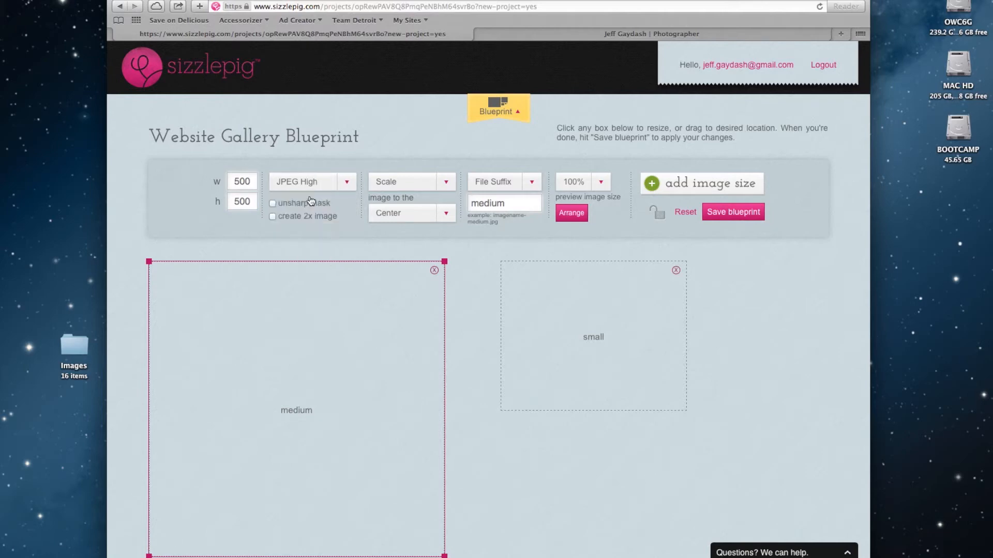
pyautogui.click(274, 203)
pyautogui.click(447, 188)
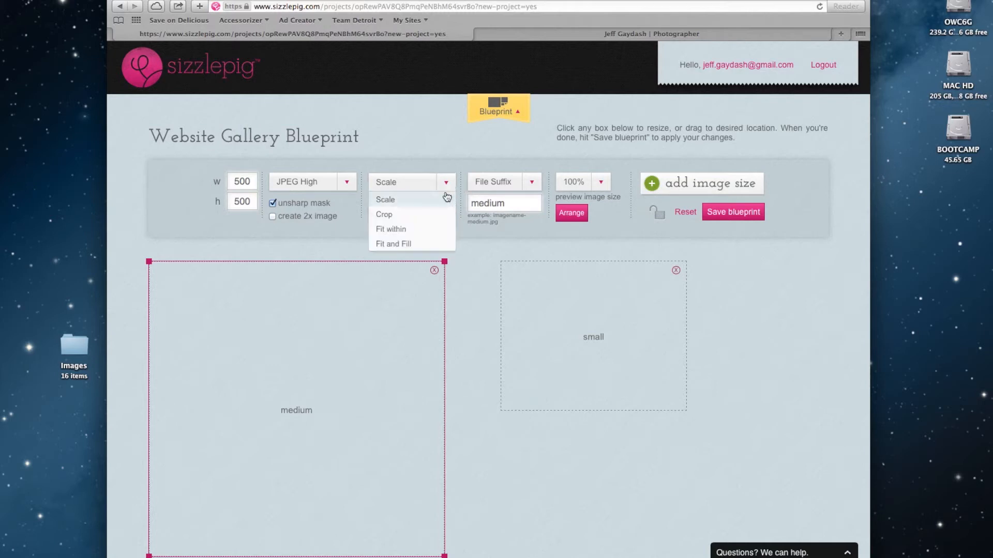
pyautogui.click(402, 198)
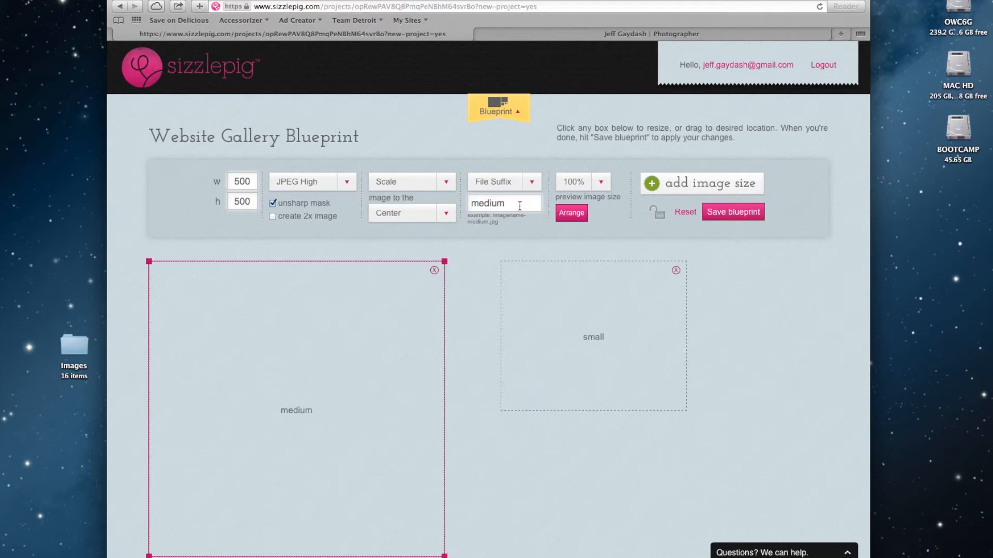
# - Name the medium image size gallery and set it to output into a subfolder instead of a file suffix
pyautogui.moveTo(402, 285); pyautogui.dragTo(409, 285)
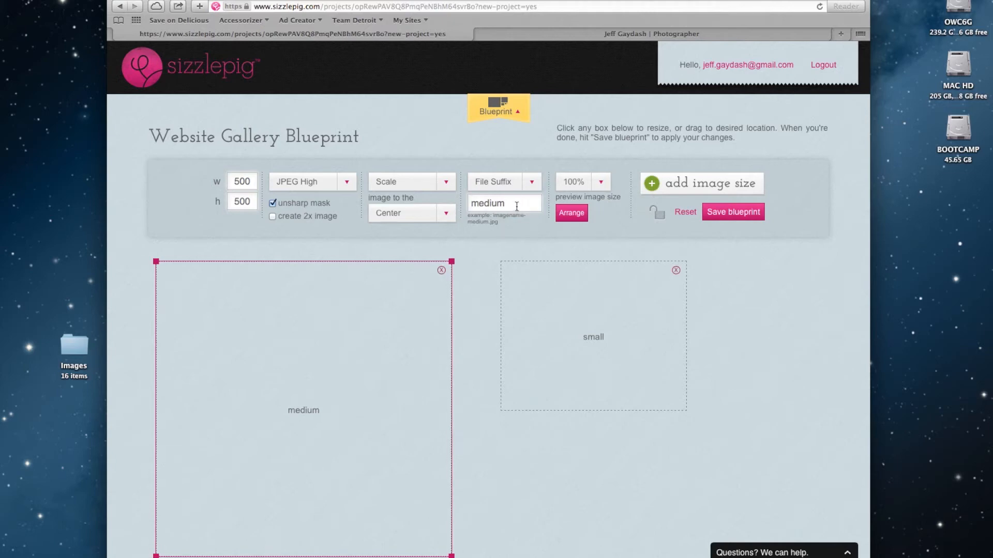
pyautogui.moveTo(516, 207); pyautogui.dragTo(458, 206)
pyautogui.write('gallery')
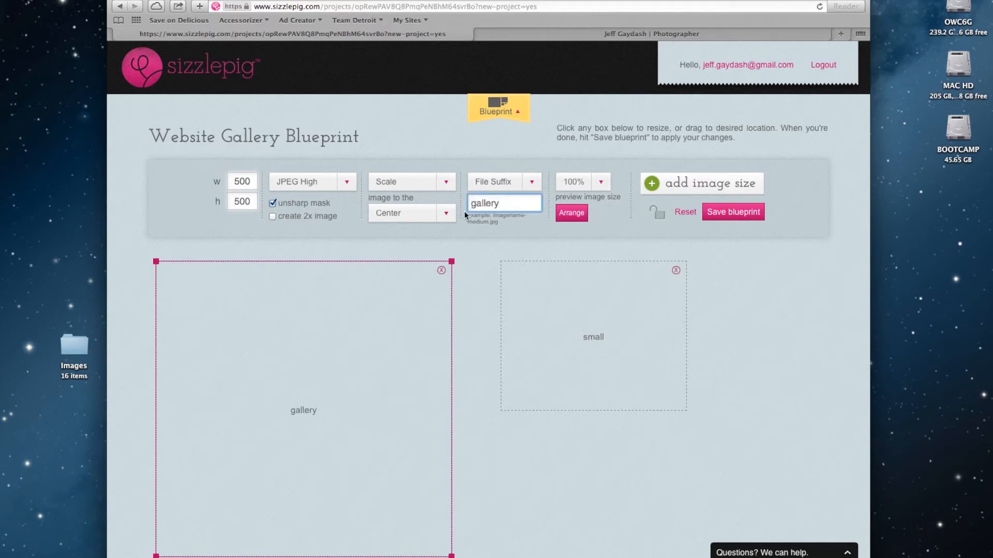
pyautogui.click(532, 182)
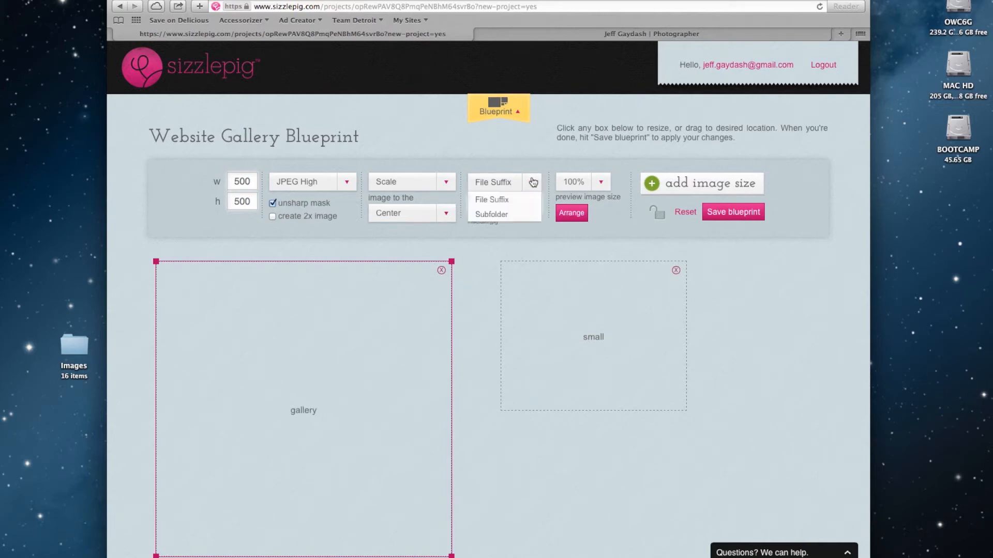
pyautogui.click(496, 214)
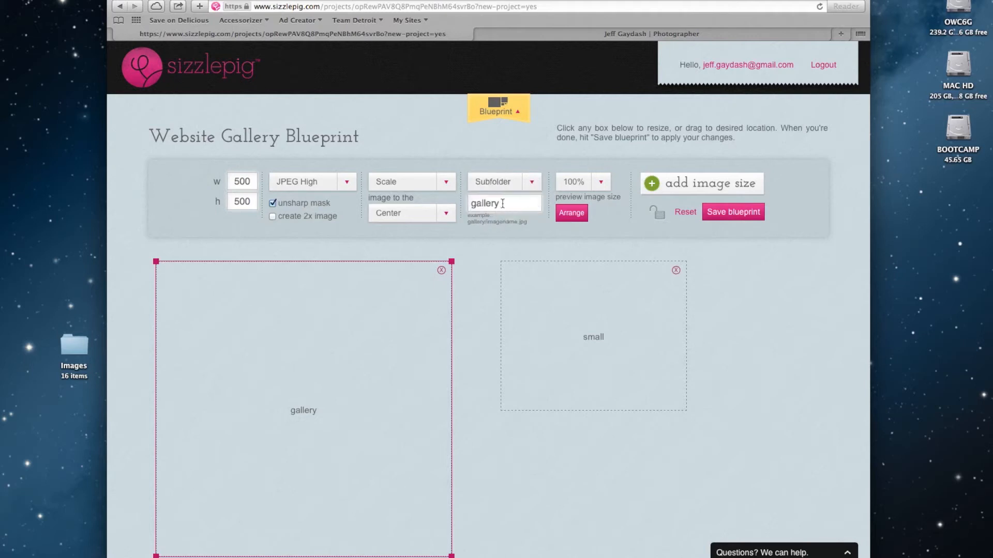
# - Resize the small image box in the blueprint to 75 wide by 75 high
pyautogui.click(585, 361)
pyautogui.doubleClick(235, 181)
pyautogui.write('75')
pyautogui.press('Tab')
pyautogui.write('75')
pyautogui.press('Tab')
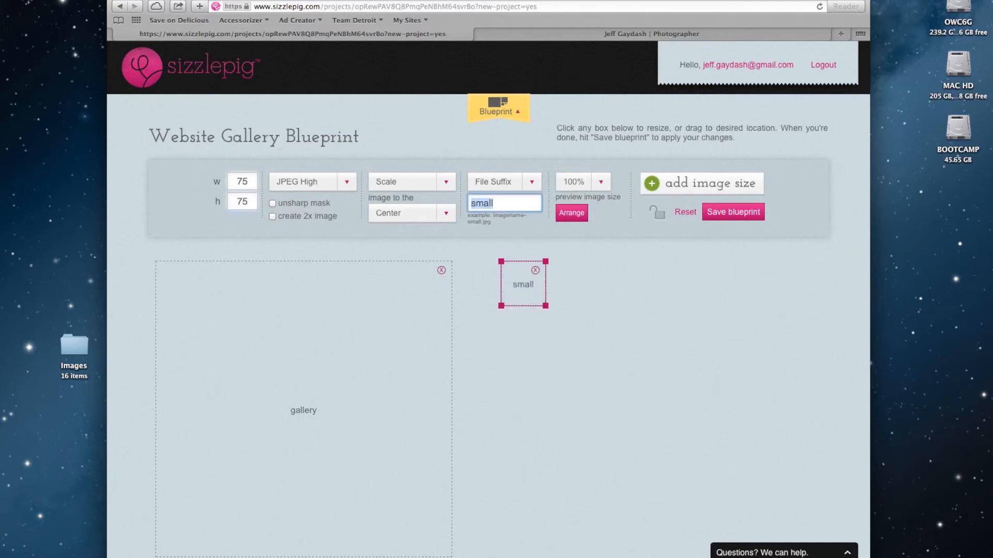
# - Enable unsharp mask for the small image, output it to a subfolder named thumbnails, and save the blueprint
pyautogui.click(275, 205)
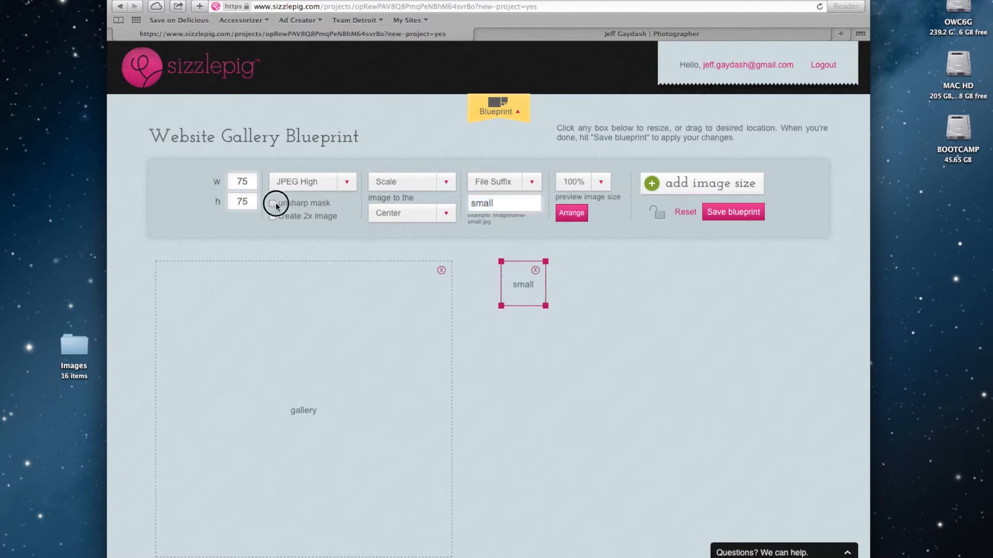
pyautogui.click(530, 184)
pyautogui.click(503, 215)
pyautogui.moveTo(505, 203); pyautogui.dragTo(429, 198)
pyautogui.write('th')
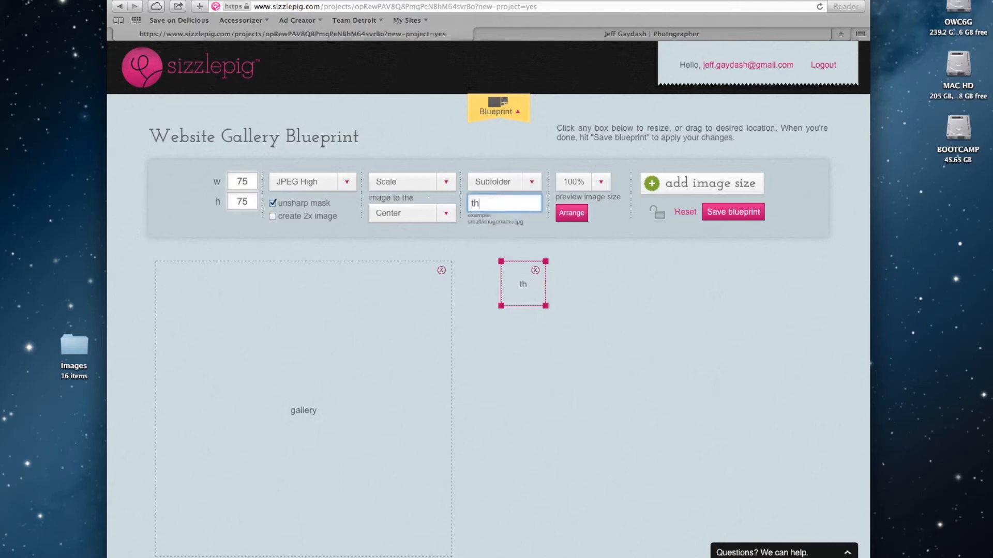
pyautogui.write('umbnails')
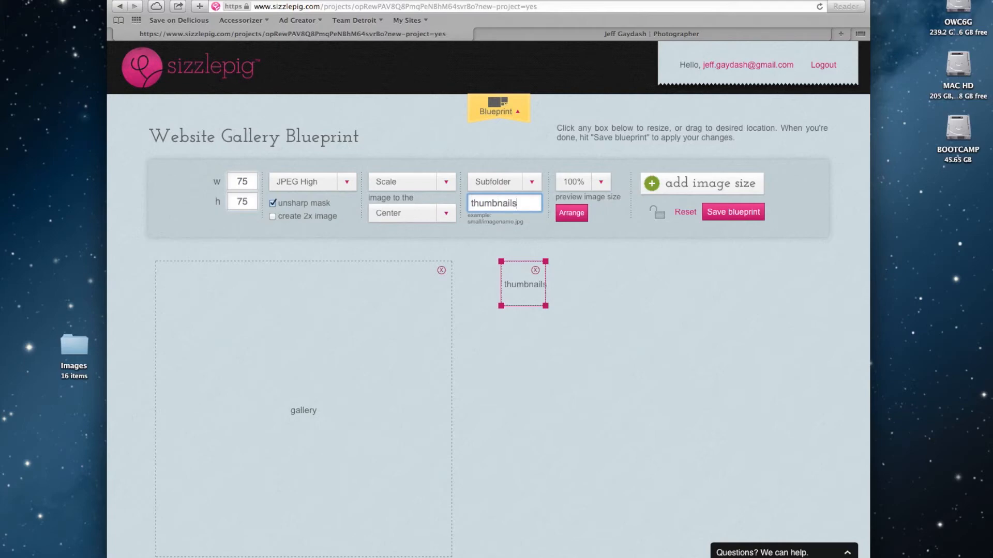
pyautogui.click(581, 269)
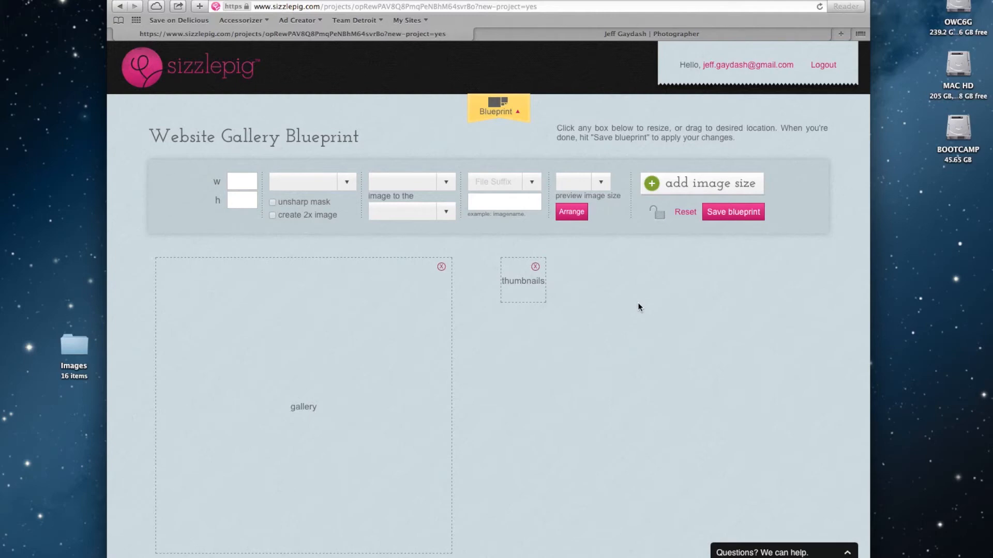
pyautogui.click(733, 216)
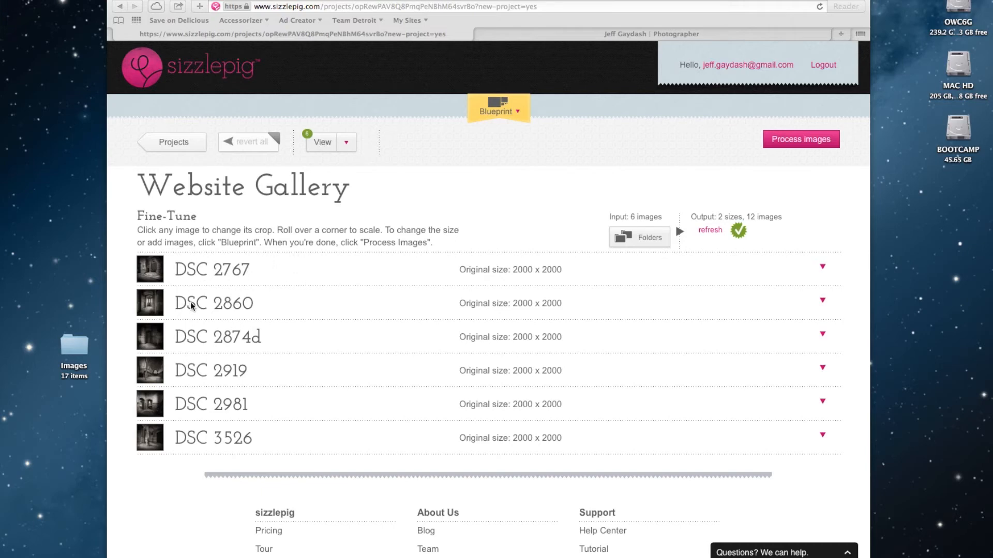
# - Examine the gallery and thumbnail crop previews of individual photos such as DSC 2874d and DSC 2919
pyautogui.click(154, 340)
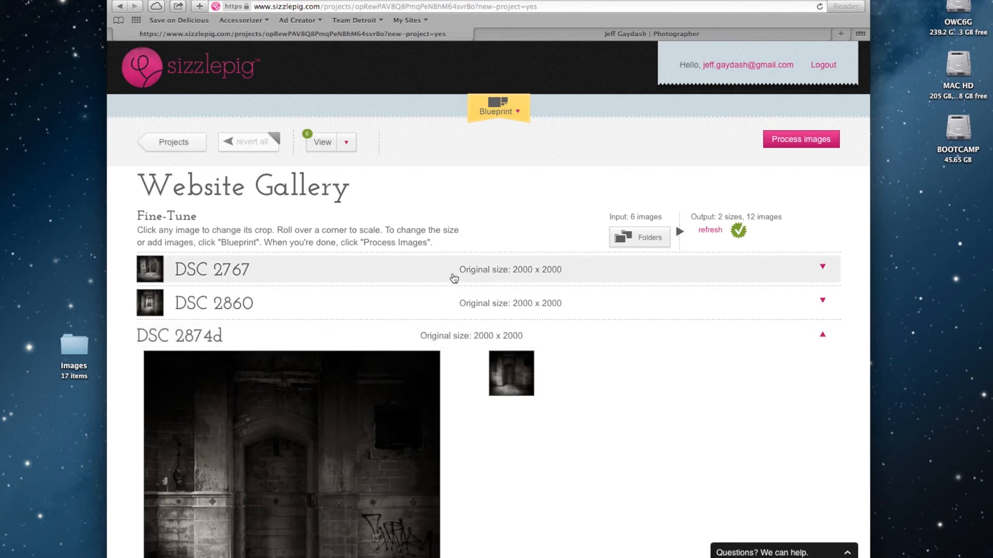
pyautogui.scroll(-3, 512, 271)
pyautogui.scroll(-2, 512, 268)
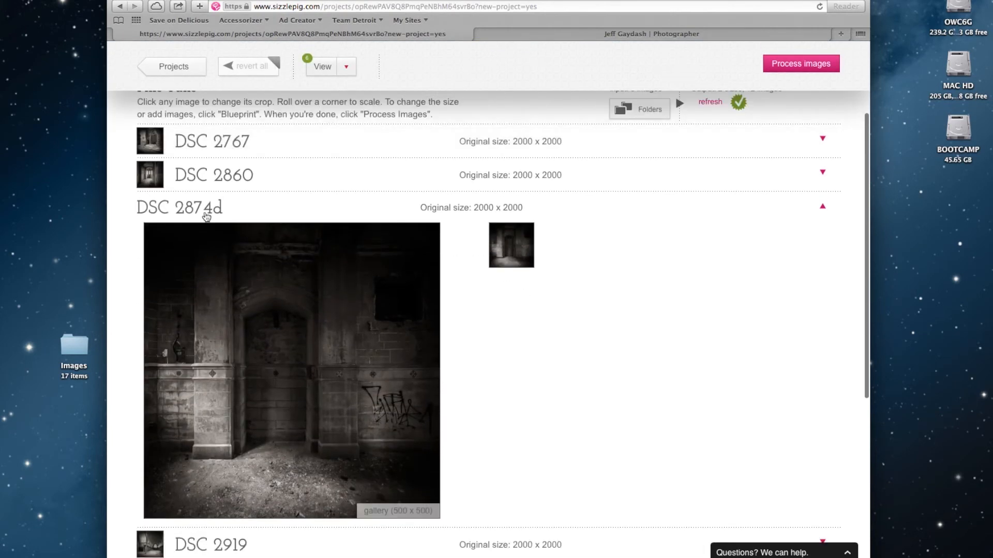
pyautogui.click(160, 207)
pyautogui.click(150, 252)
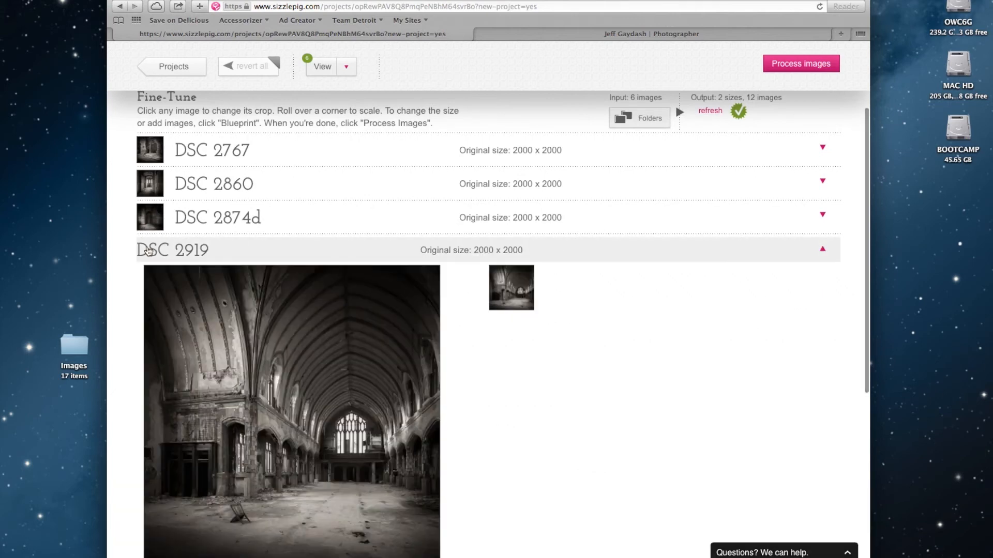
pyautogui.scroll(-2, 427, 277)
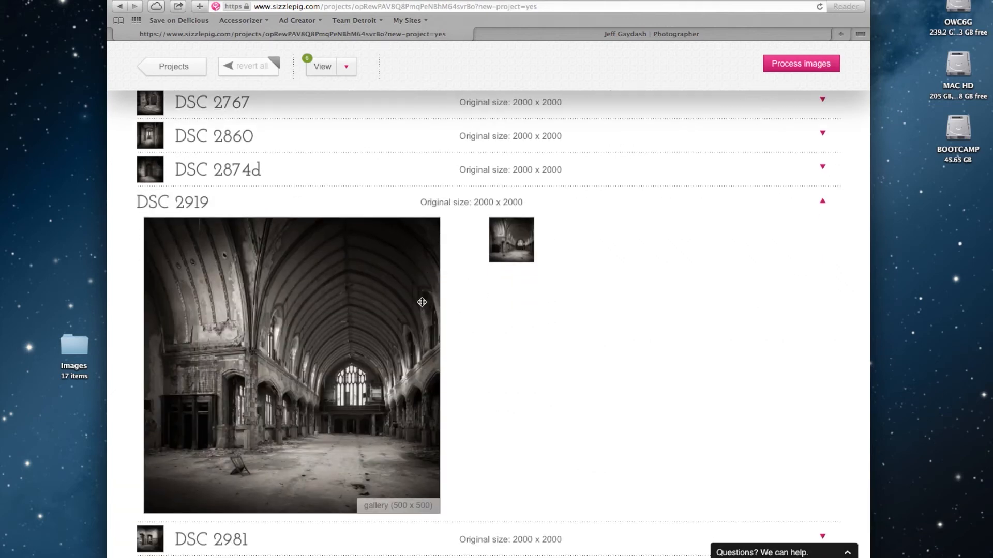
pyautogui.click(163, 176)
pyautogui.scroll(-3, 396, 237)
pyautogui.scroll(5, 396, 237)
pyautogui.click(175, 217)
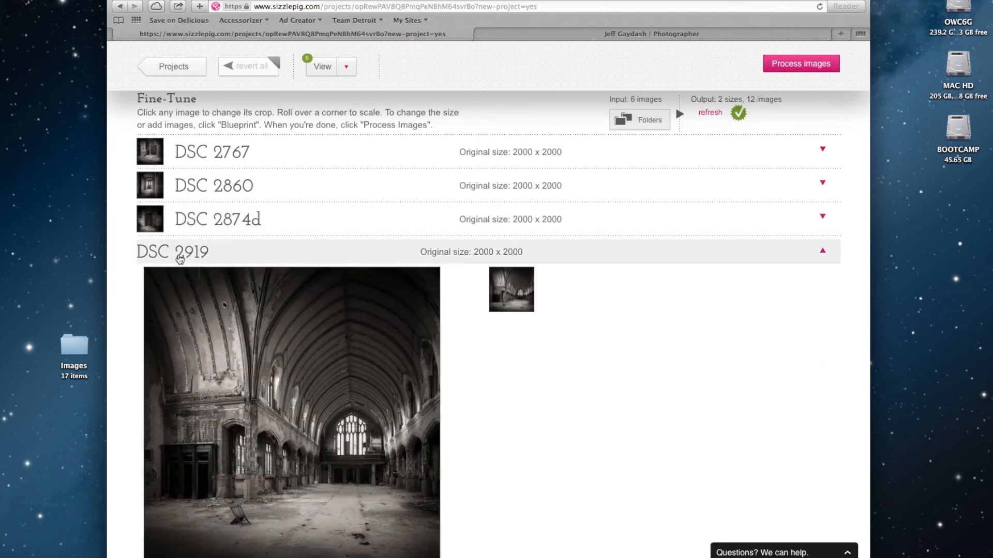
pyautogui.click(180, 258)
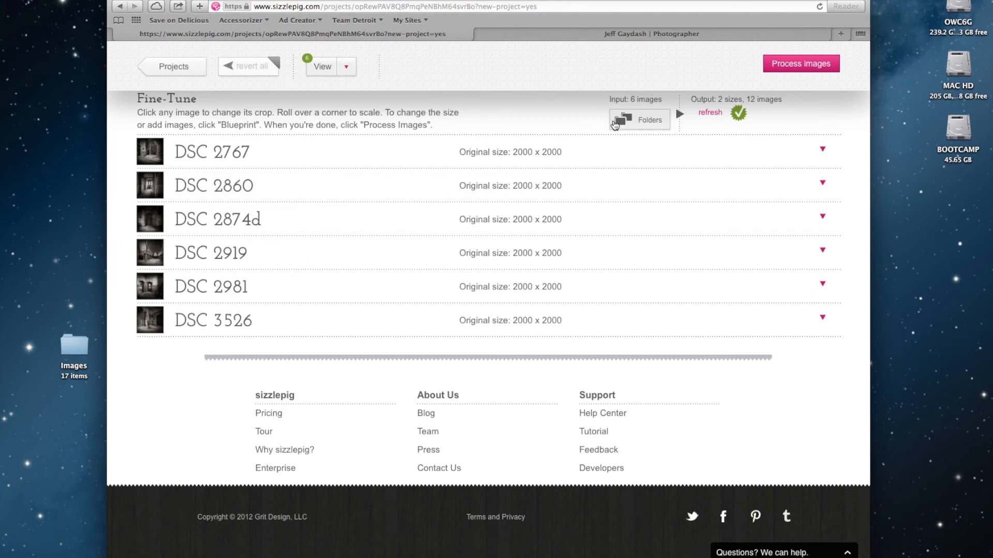
# - Process the project's images in Final mode instead of Draft
pyautogui.scroll(3, 615, 125)
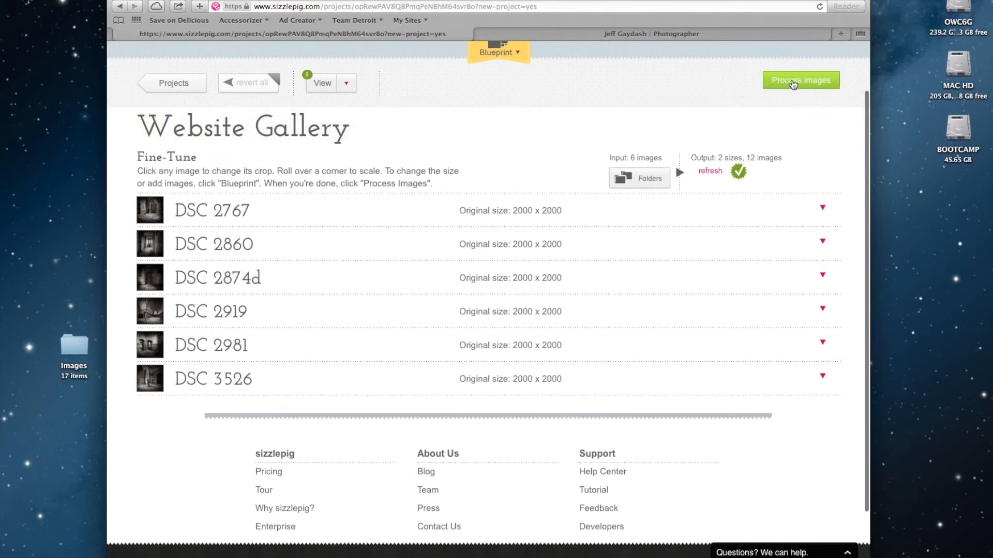
pyautogui.click(795, 81)
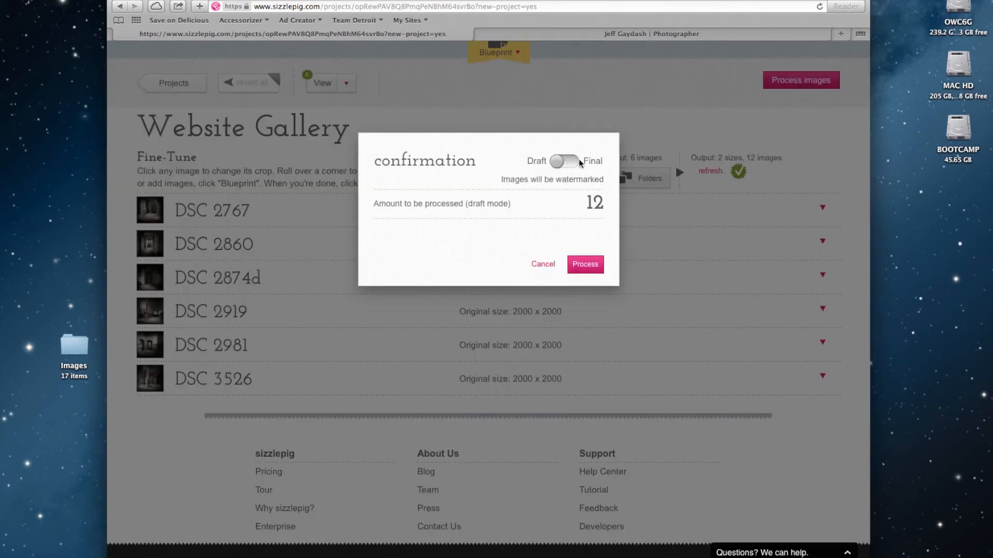
pyautogui.click(575, 161)
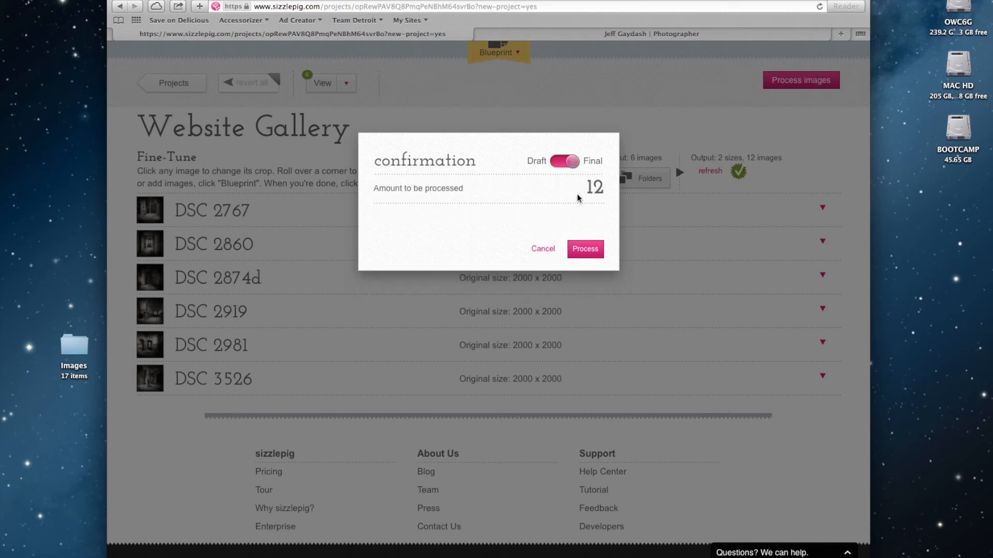
pyautogui.click(587, 250)
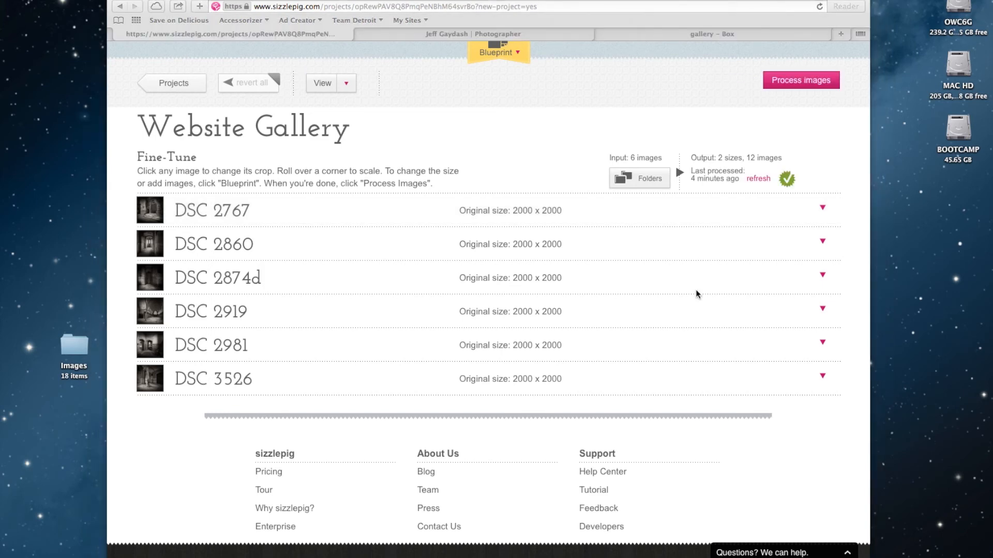
# - Switch to Box Sync and sync the Box Documents folder immediately
pyautogui.press('super+Tab')
pyautogui.press('super+Tab')
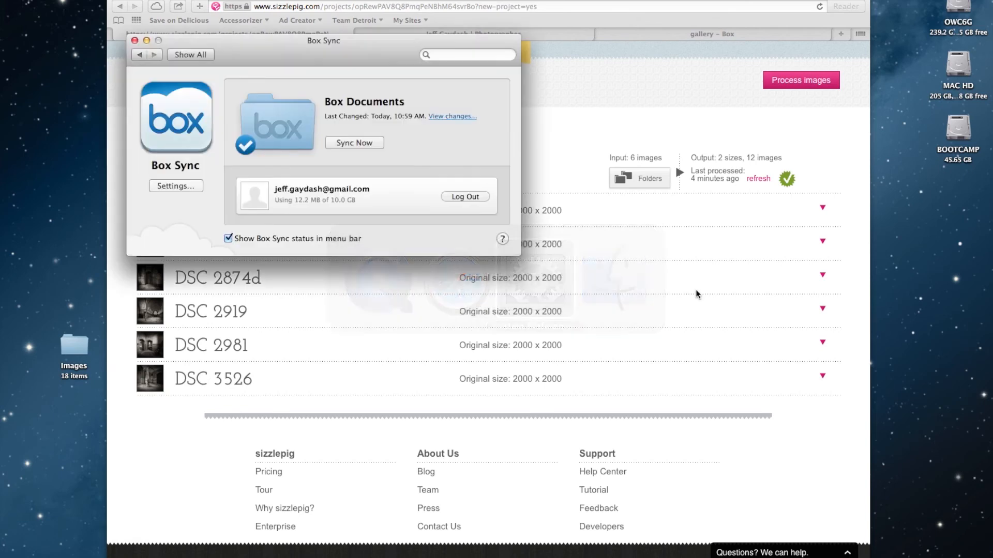
pyautogui.click(368, 140)
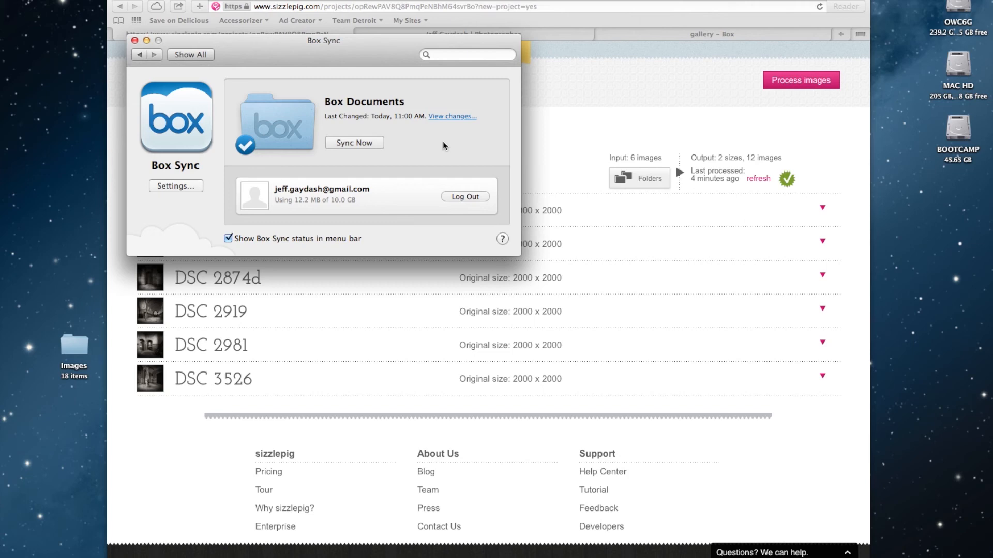
# - Switch to Finder and check the gallery and thumbnails subfolders inside SizzlePig-Out
pyautogui.press('super+Tab')
pyautogui.press('super+Tab')
pyautogui.press('super+Tab')
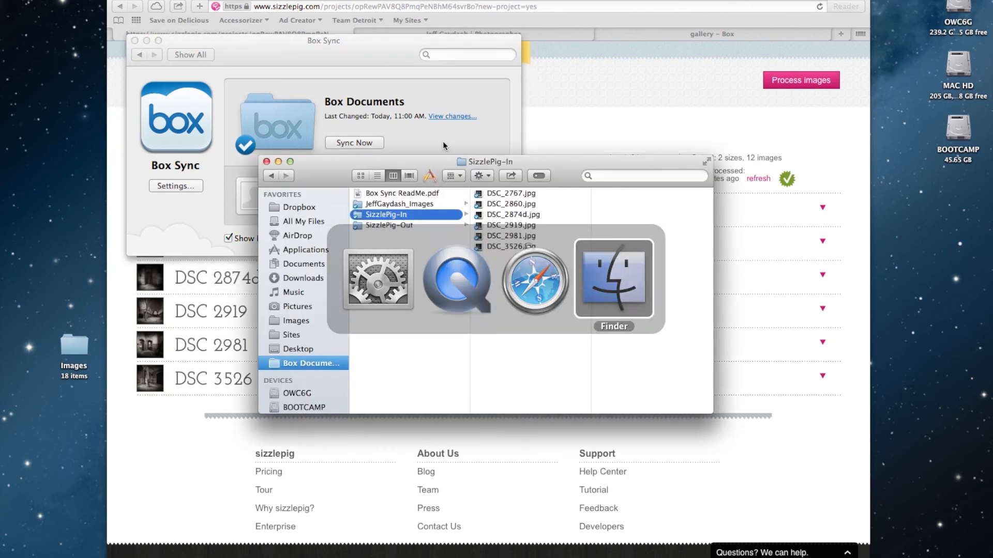
pyautogui.click(394, 226)
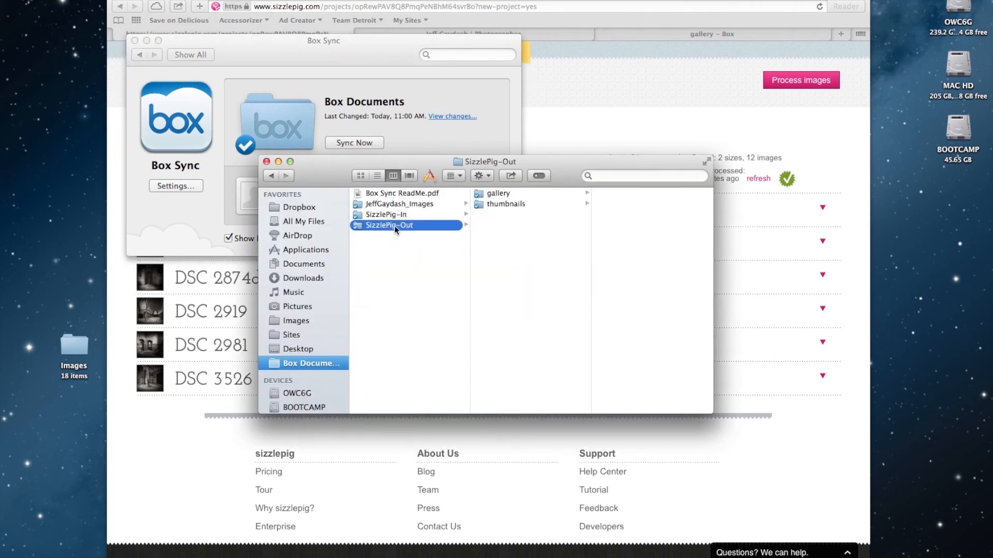
pyautogui.click(509, 194)
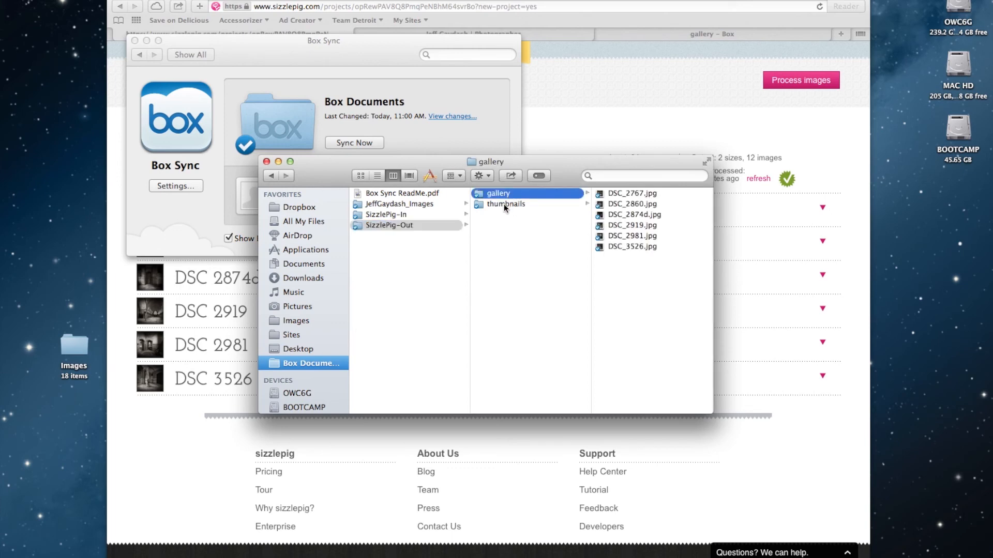
pyautogui.click(503, 204)
pyautogui.click(507, 195)
pyautogui.click(616, 194)
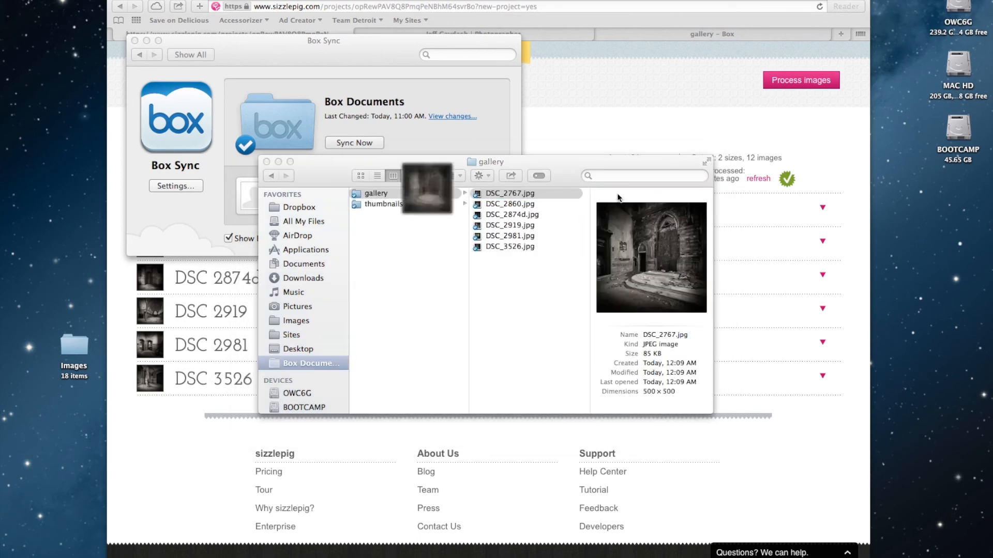
pyautogui.press('super+w')
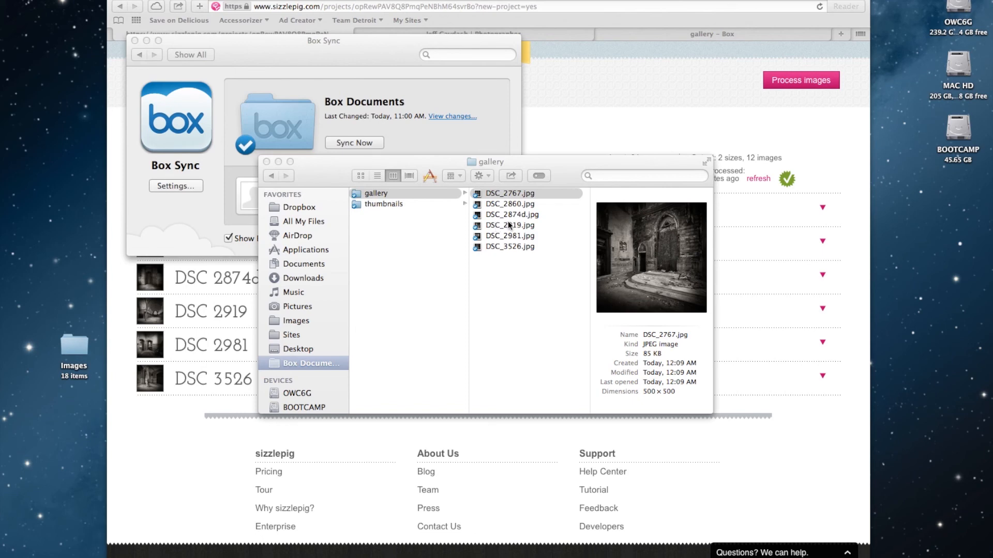
# - Preview the processed photos in the gallery folder one after another, from DSC_2767.jpg to DSC_3526.jpg
pyautogui.press('space')
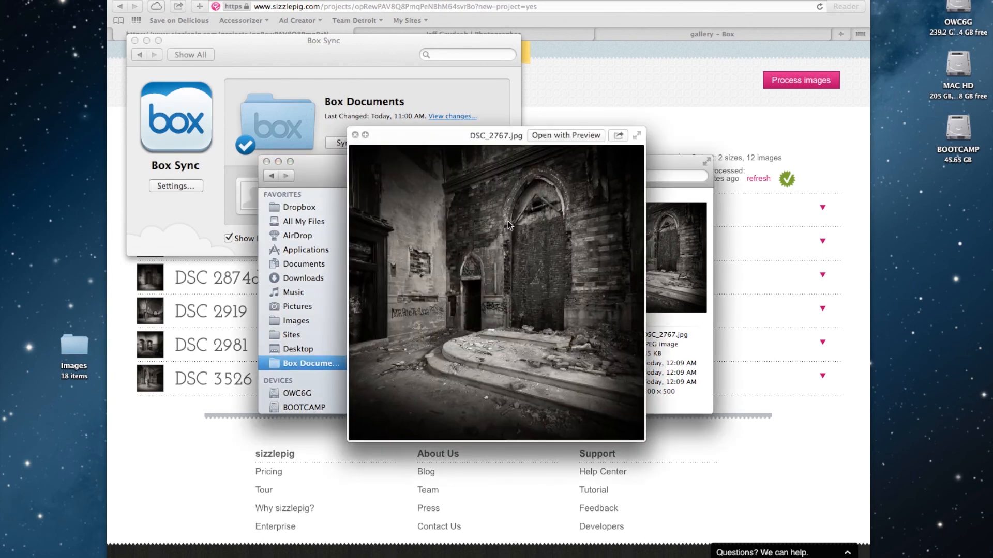
pyautogui.press('Down')
pyautogui.press('Down')
pyautogui.press('Down')
pyautogui.press('Down')
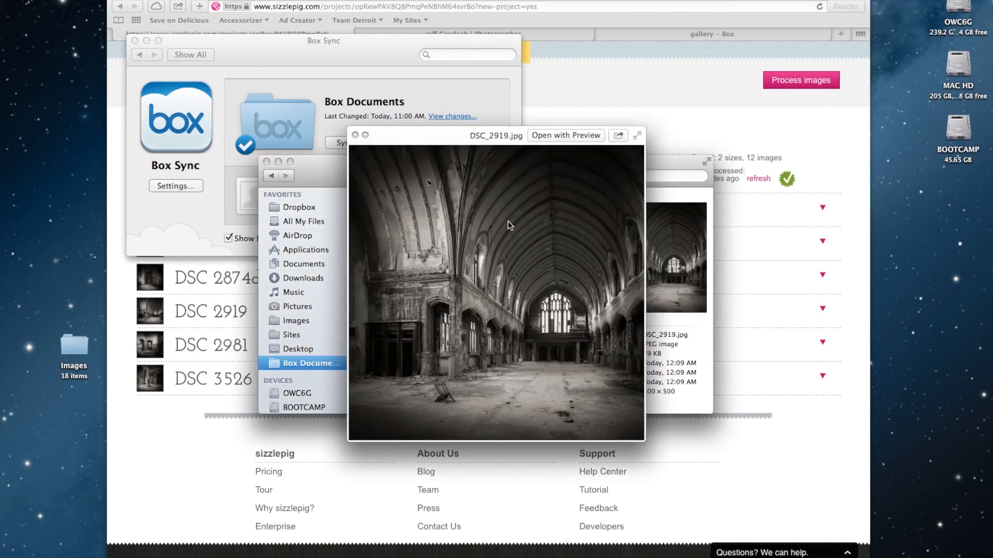
pyautogui.press('Down')
pyautogui.press('Down')
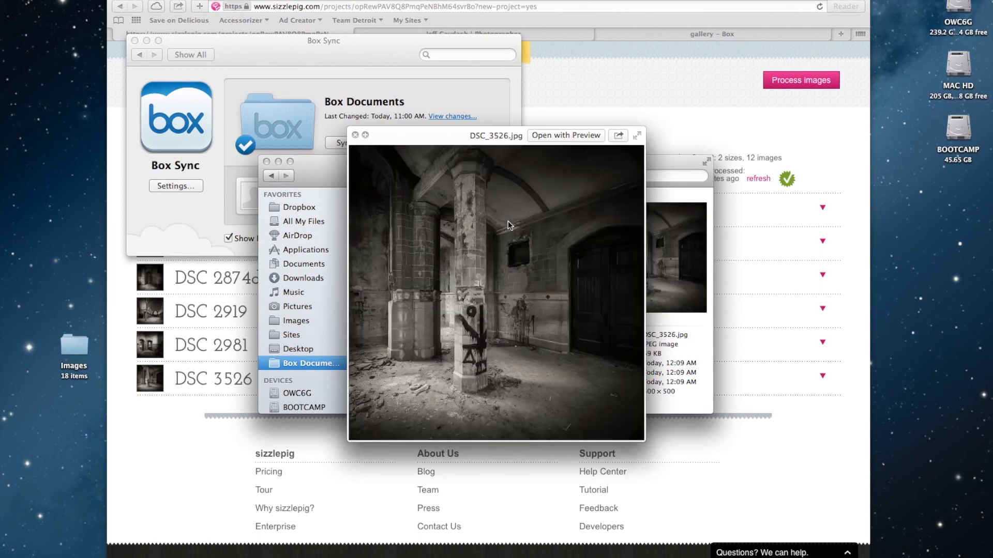
pyautogui.press('space')
# - Select all images in the thumbnails folder and preview them one after another
pyautogui.press('Left')
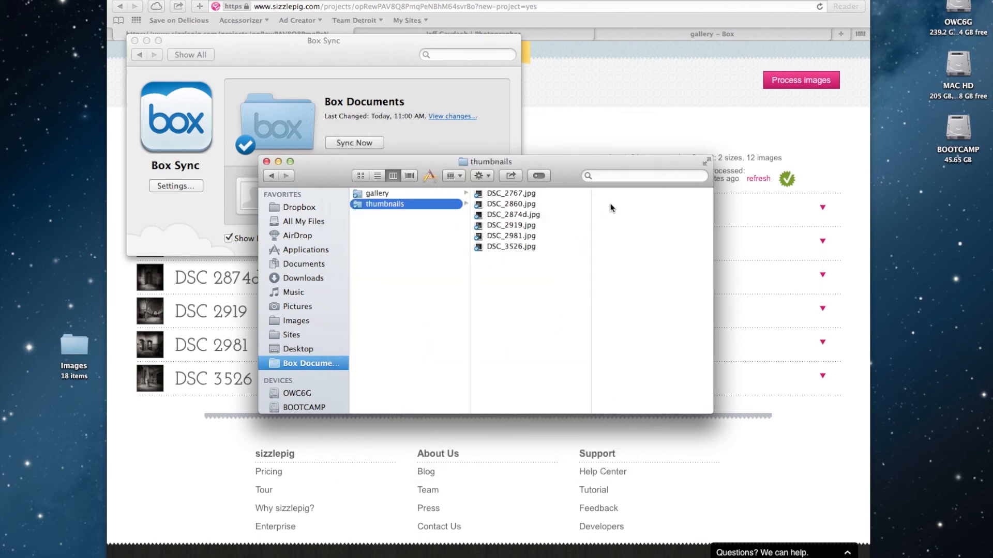
pyautogui.press('Right')
pyautogui.press('super+a')
pyautogui.press('space')
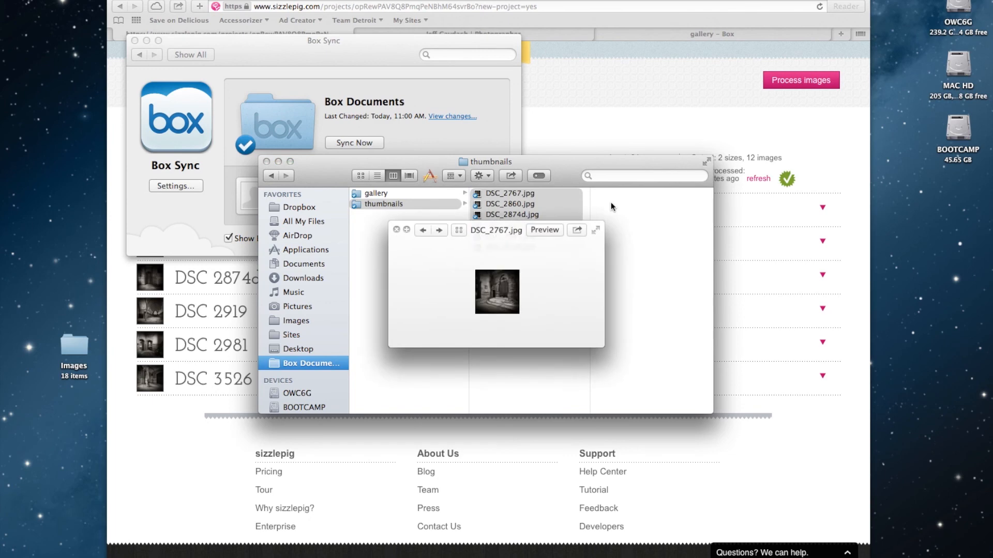
pyautogui.press('Right')
pyautogui.press('Right')
pyautogui.press('Right')
pyautogui.press('Right')
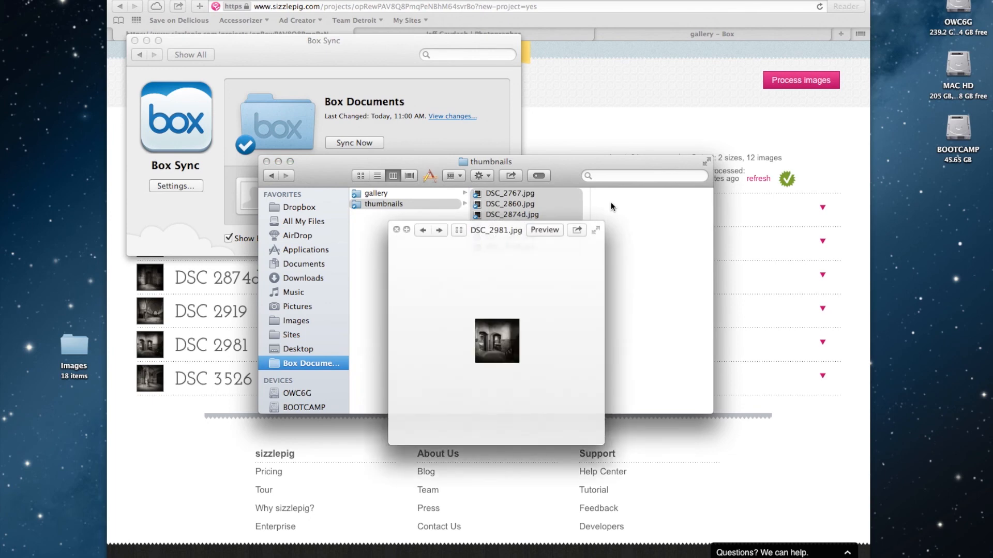
pyautogui.press('space')
pyautogui.click(509, 262)
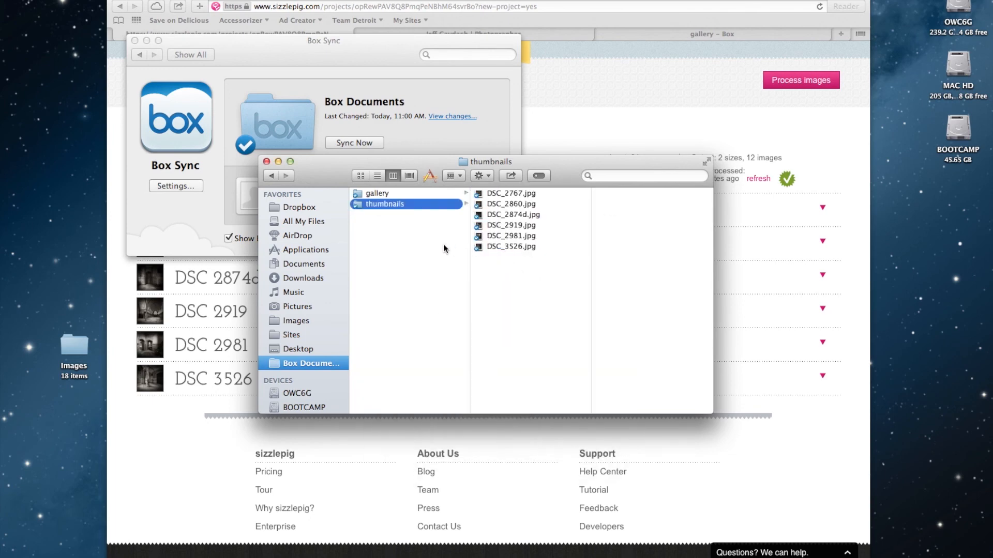
# - Review the SizzlePig-In and SizzlePig-Out folders in Box Documents, and return to the Website Gallery project in the browser
pyautogui.moveTo(559, 175); pyautogui.dragTo(559, 157)
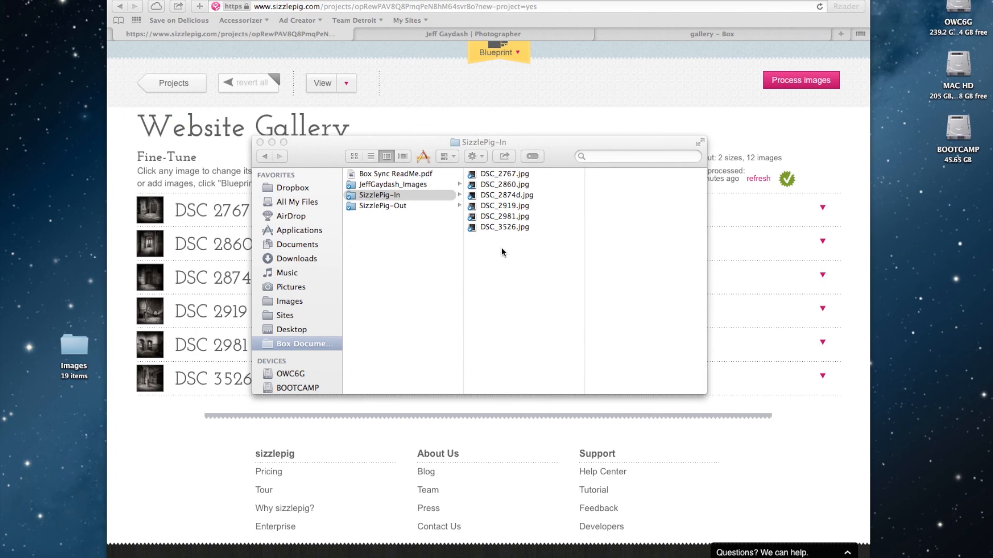
pyautogui.click(404, 207)
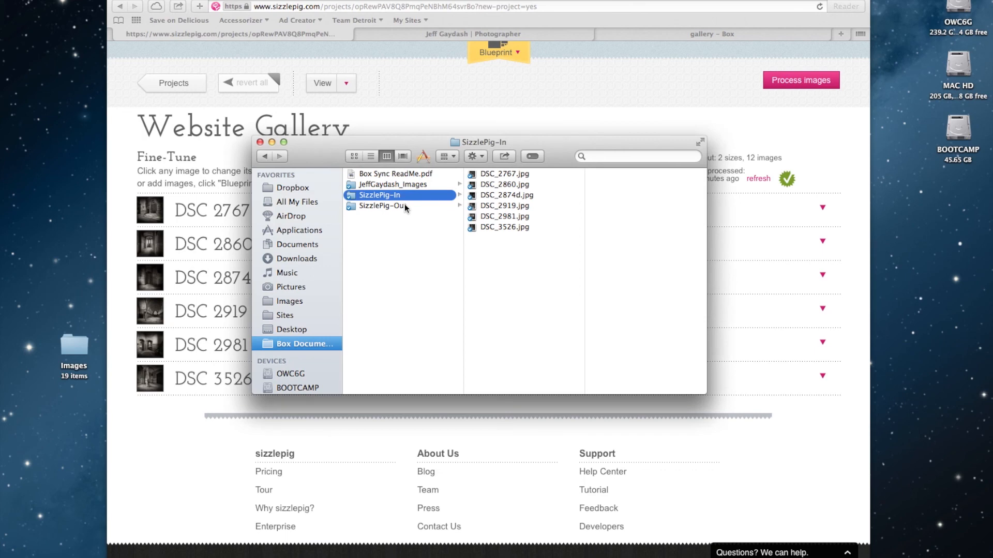
pyautogui.click(405, 206)
pyautogui.press('Up')
pyautogui.click(588, 66)
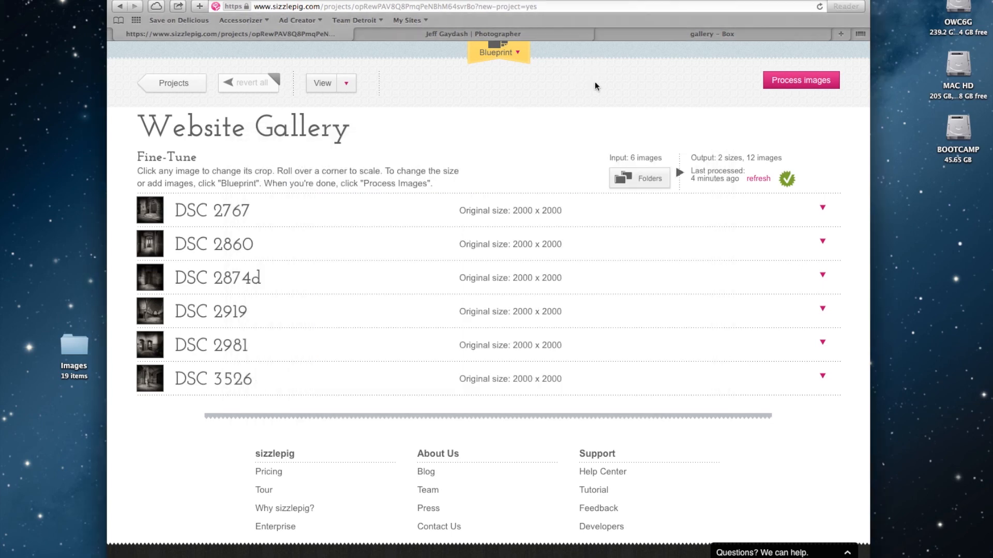
# - Reopen the Website Gallery blueprint to review its image sizes and save it
pyautogui.click(518, 53)
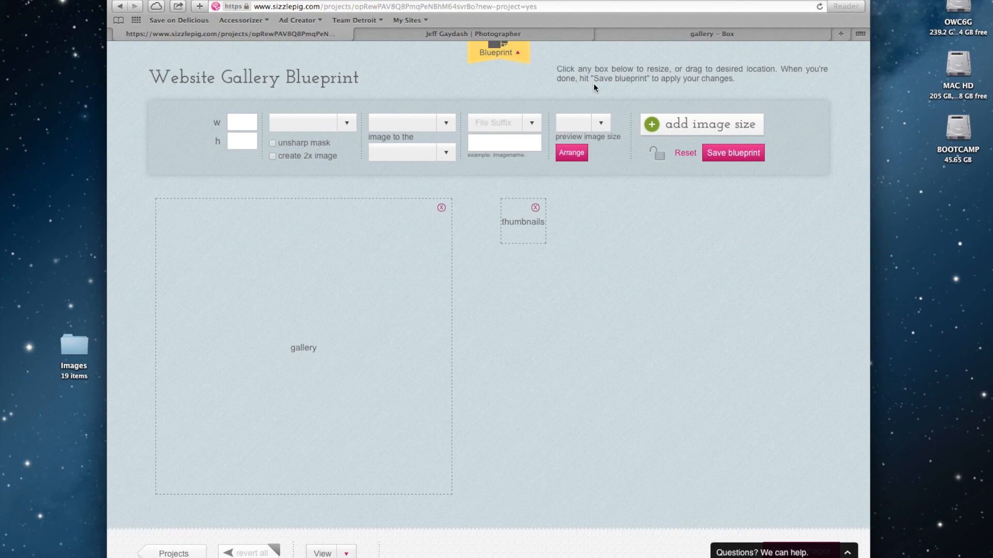
pyautogui.click(716, 156)
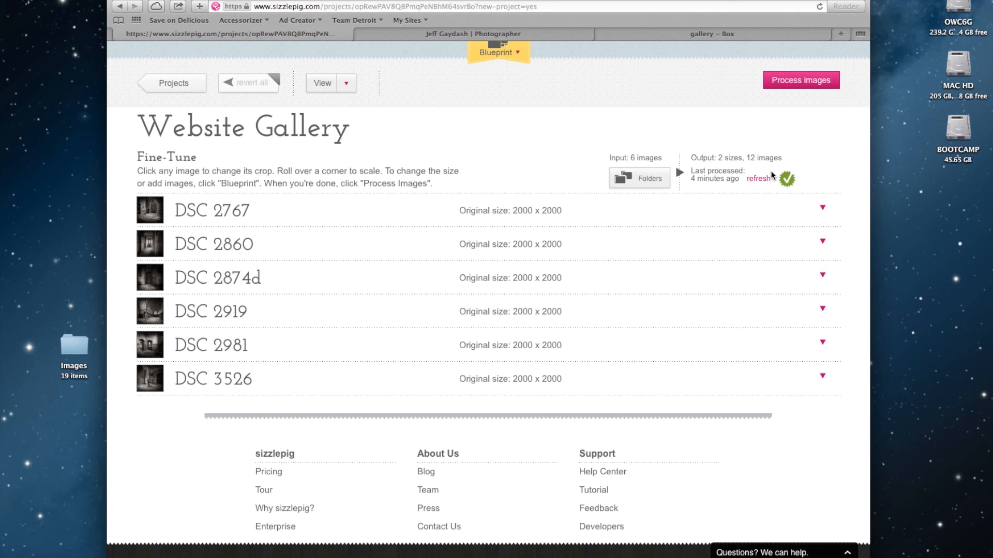